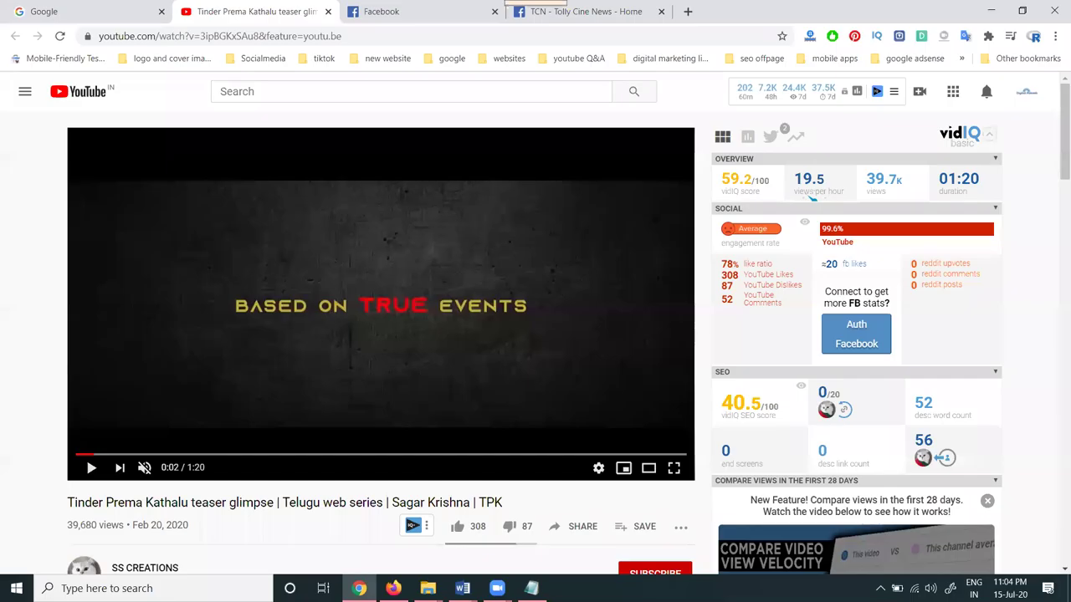
- Copy the teaser video's YouTube URL and return to the TCN - Tolly Cine News Page
mouse_move(797, 408)
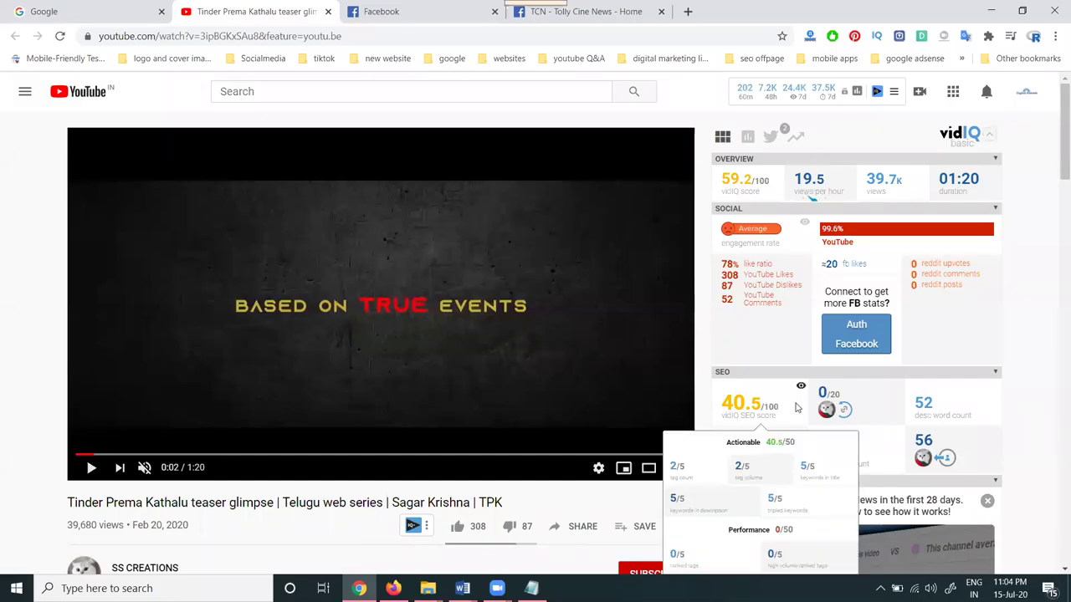
left_click(625, 17)
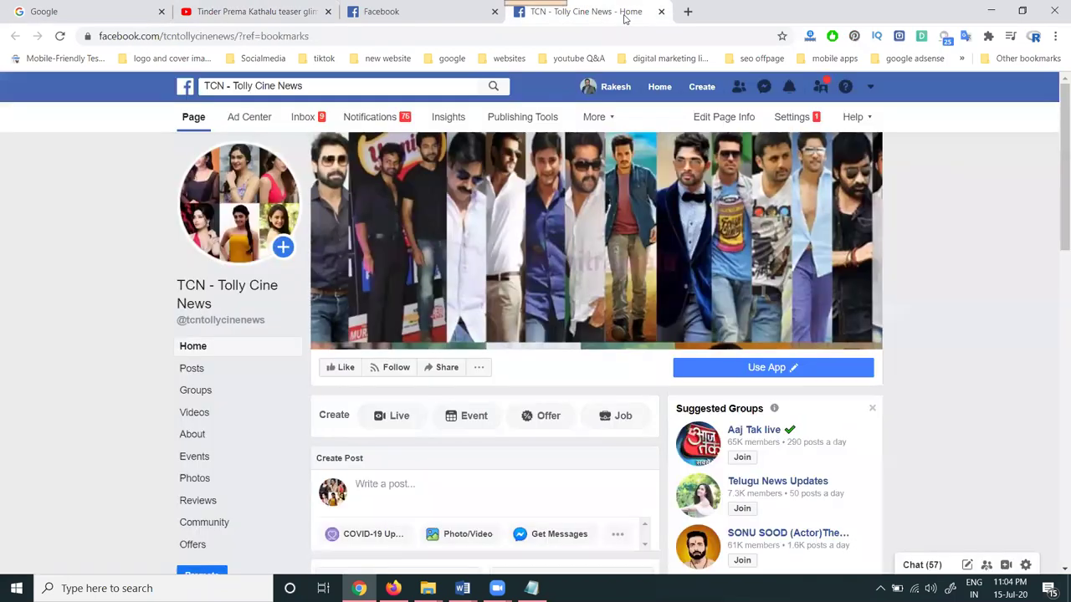
left_click(281, 11)
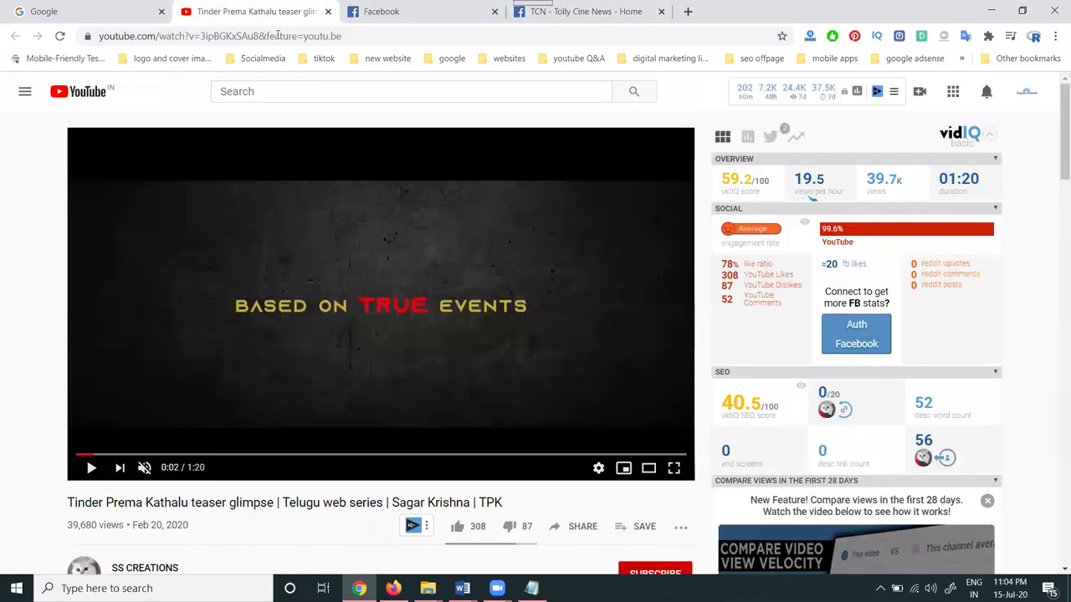
left_click(343, 36)
key("ctrl+c")
left_click(586, 11)
scroll(450, 359, "down", 2)
- Start a new Page post with the teaser link pasted in and copy the video's full title
left_click(450, 359)
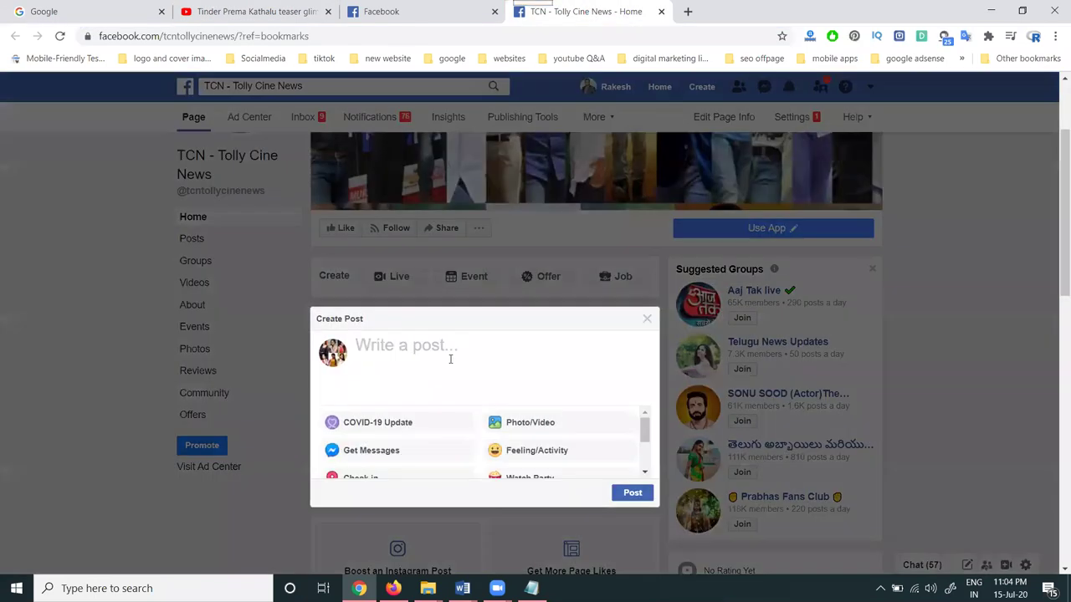
key("ctrl+v")
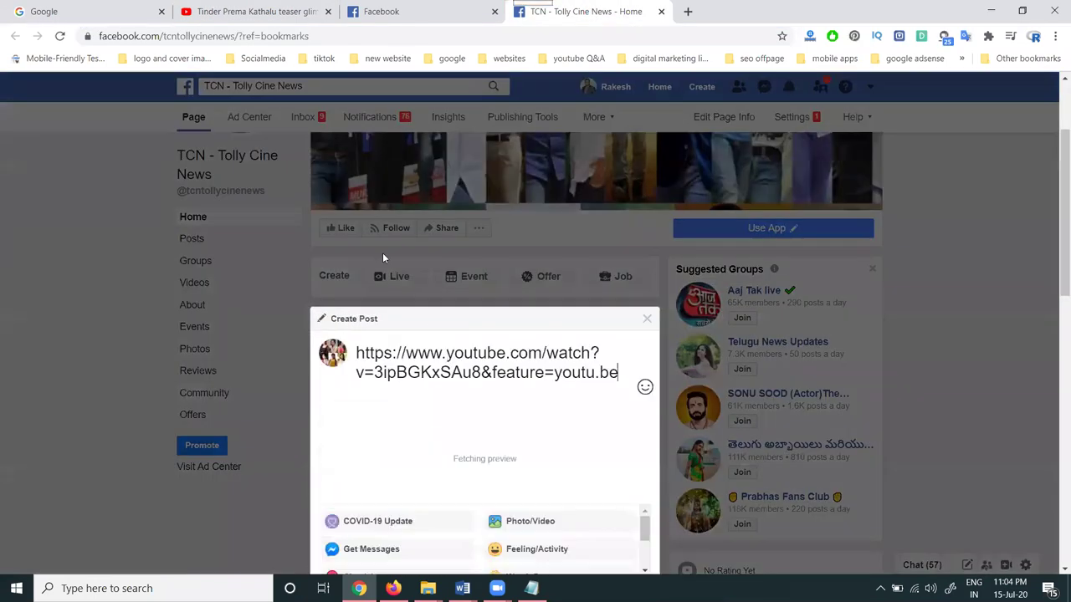
left_click(268, 12)
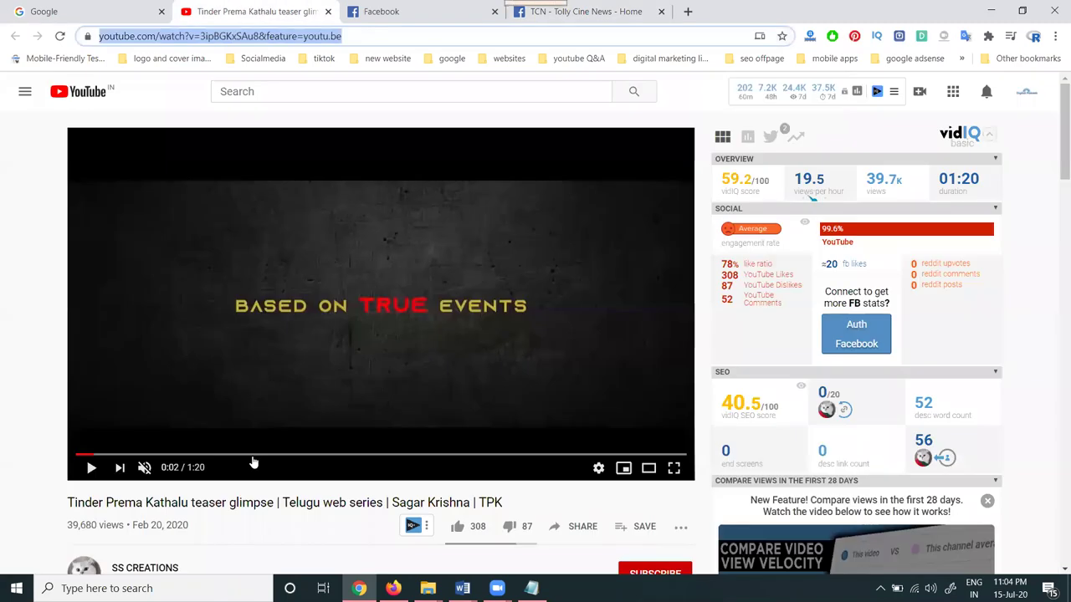
triple_click(251, 502)
key("ctrl+c")
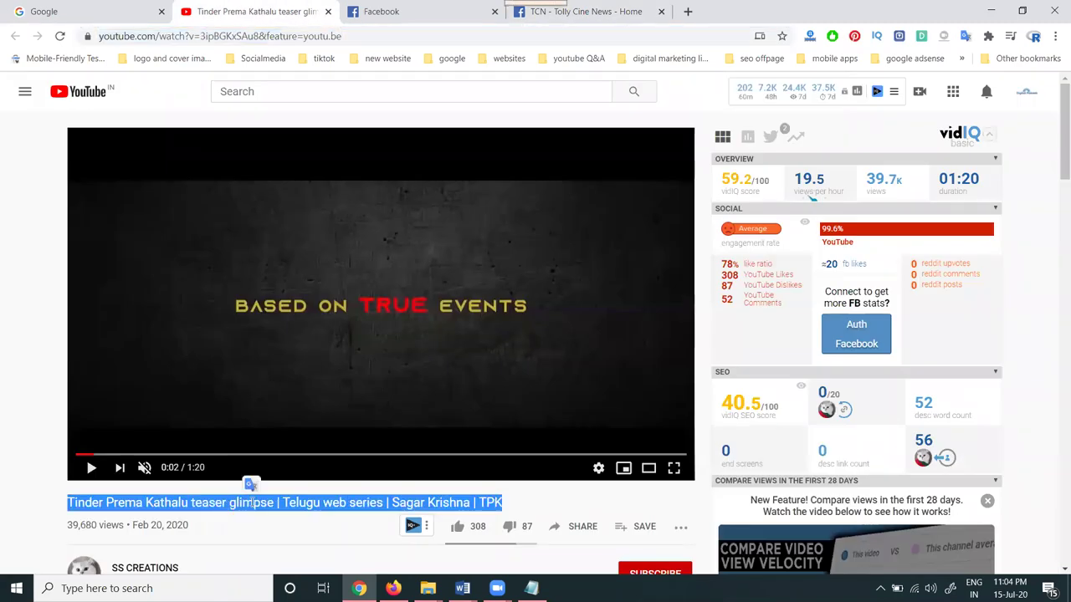
left_click(585, 12)
- Replace the pasted link text with the Tinder Prema Kathalu teaser title and publish the post
triple_click(429, 366)
key("ctrl+v")
scroll(778, 283, "down", 3)
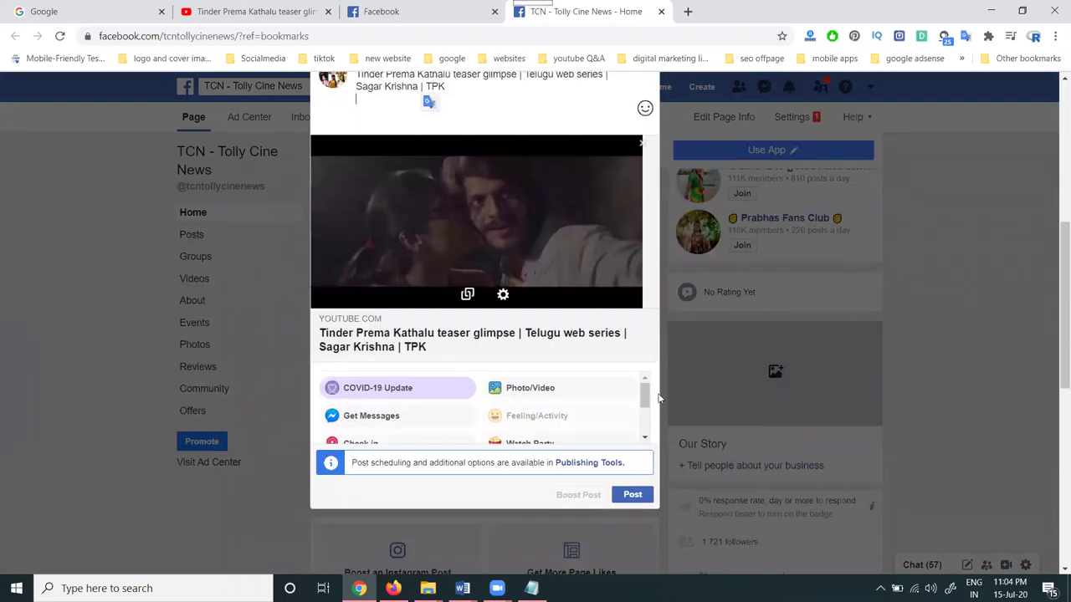
left_click(631, 496)
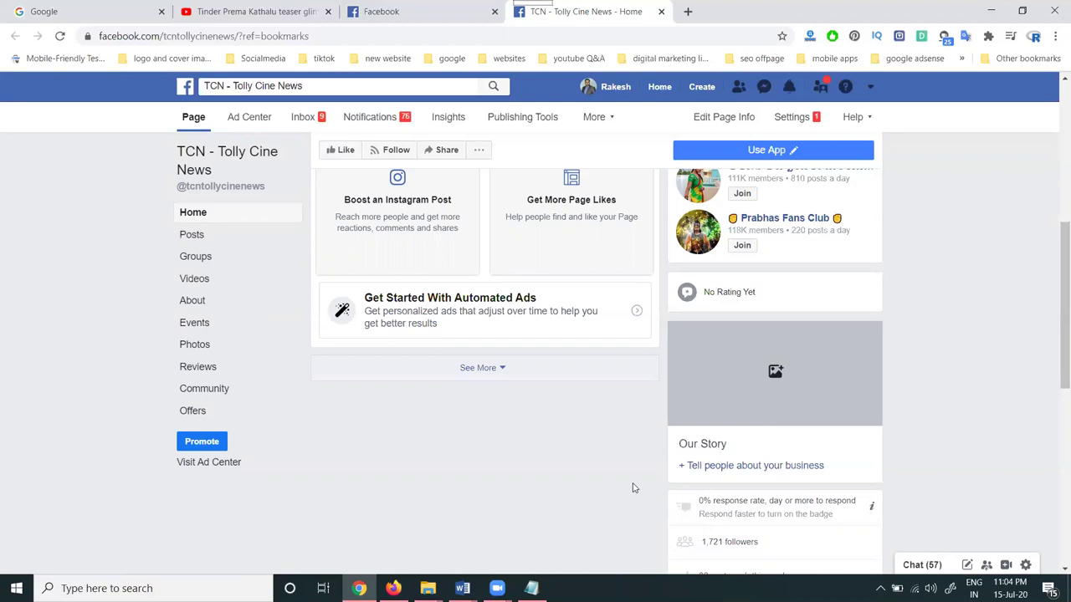
- Reload the TCN Page and scroll down to the new Tinder Prema Kathalu teaser post
left_click(59, 36)
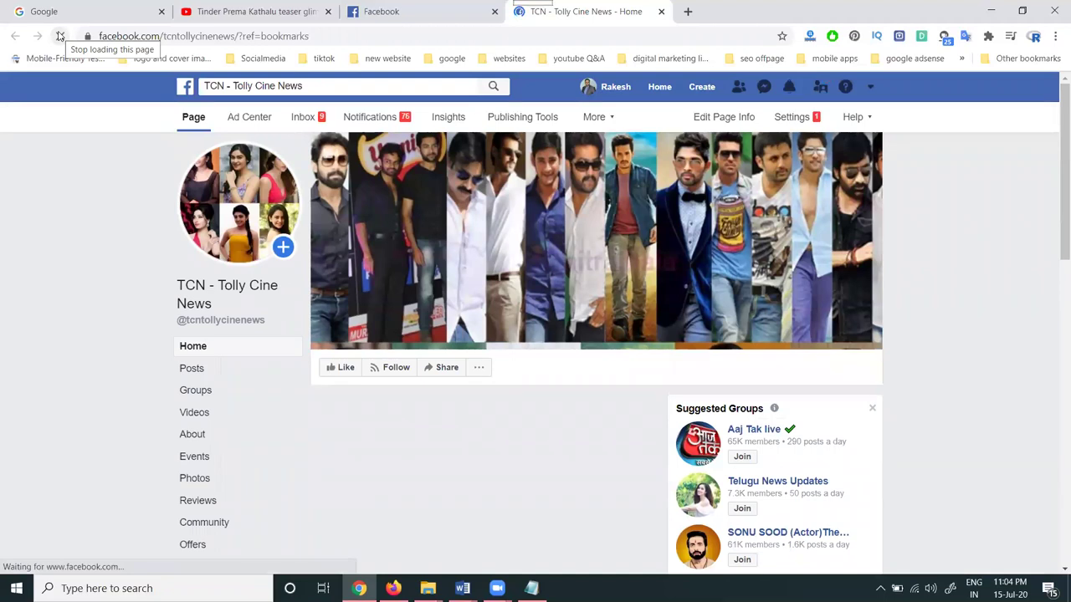
scroll(556, 280, "down", 2)
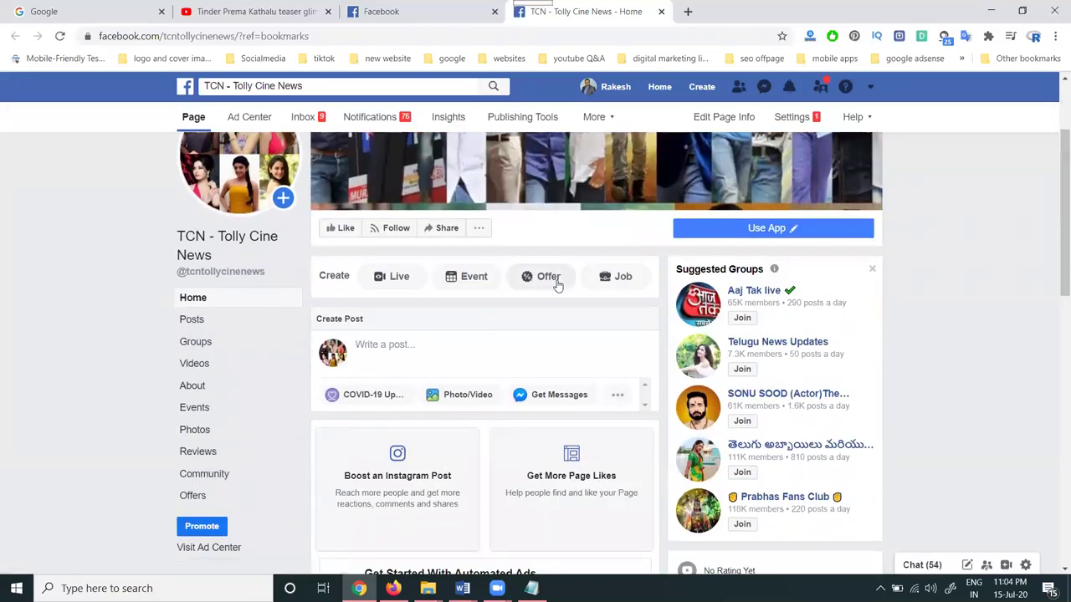
scroll(557, 284, "down", 1)
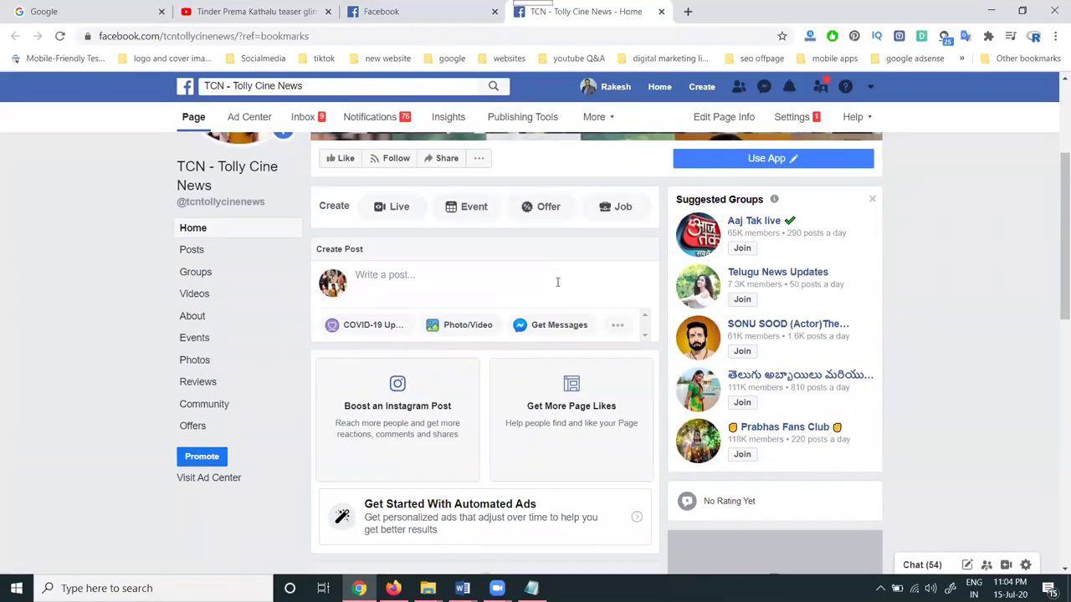
scroll(556, 289, "down", 3)
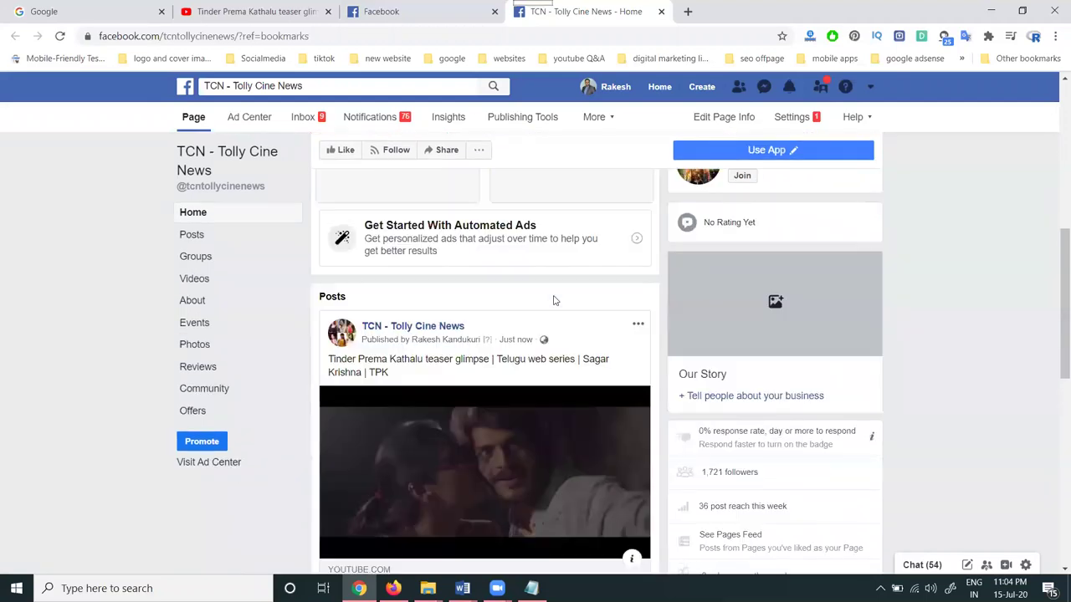
scroll(425, 335, "down", 3)
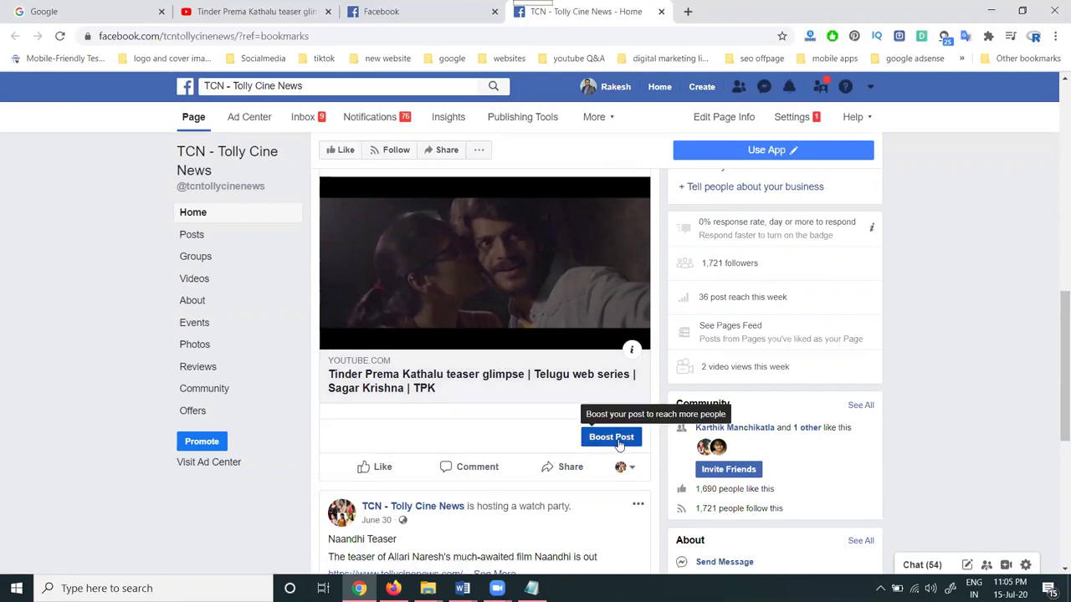
- Boost the teaser post with the reactions, comments and shares objective, after trying the website option
left_click(619, 445)
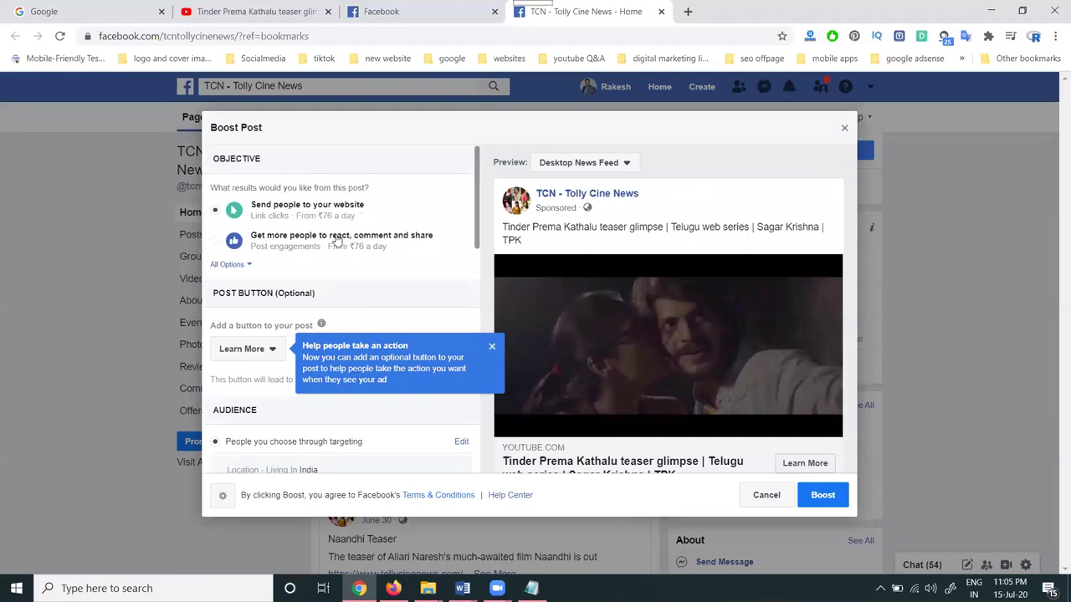
left_click(365, 238)
left_click(251, 355)
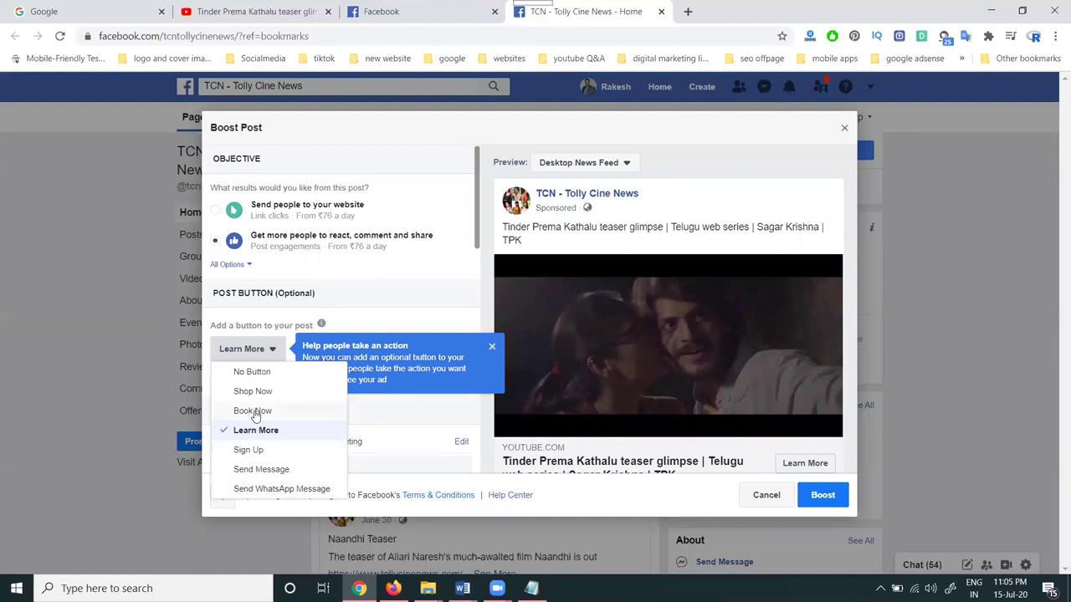
left_click(278, 209)
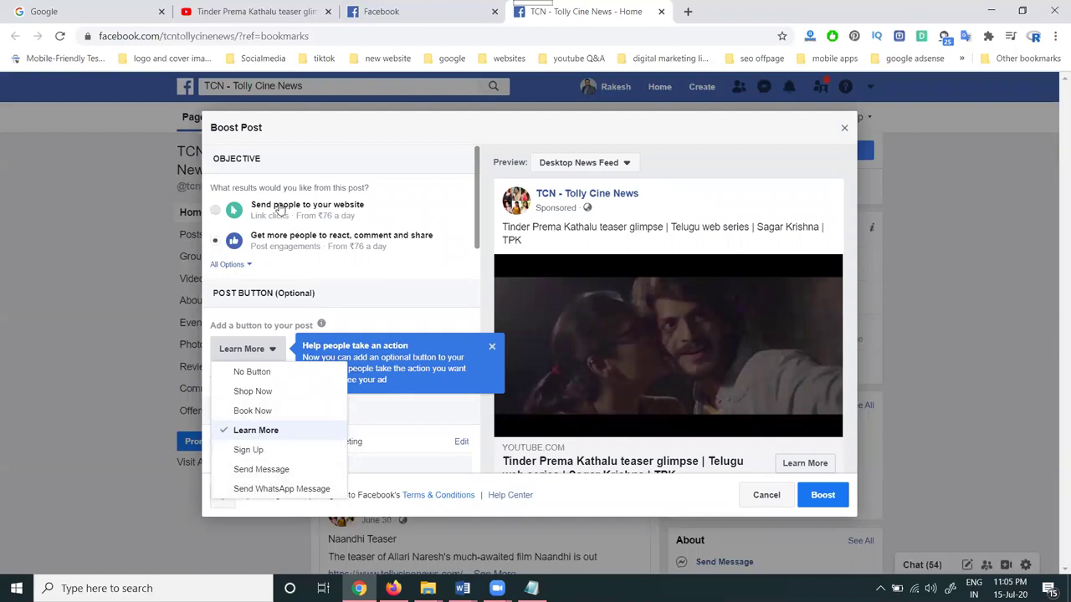
left_click(260, 355)
left_click(249, 241)
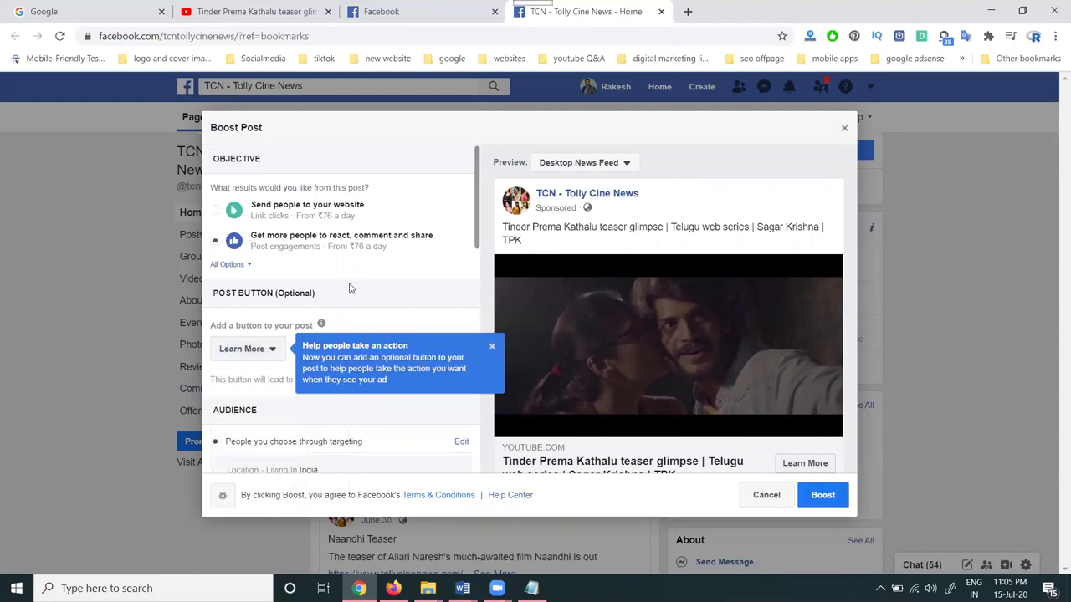
left_click(492, 348)
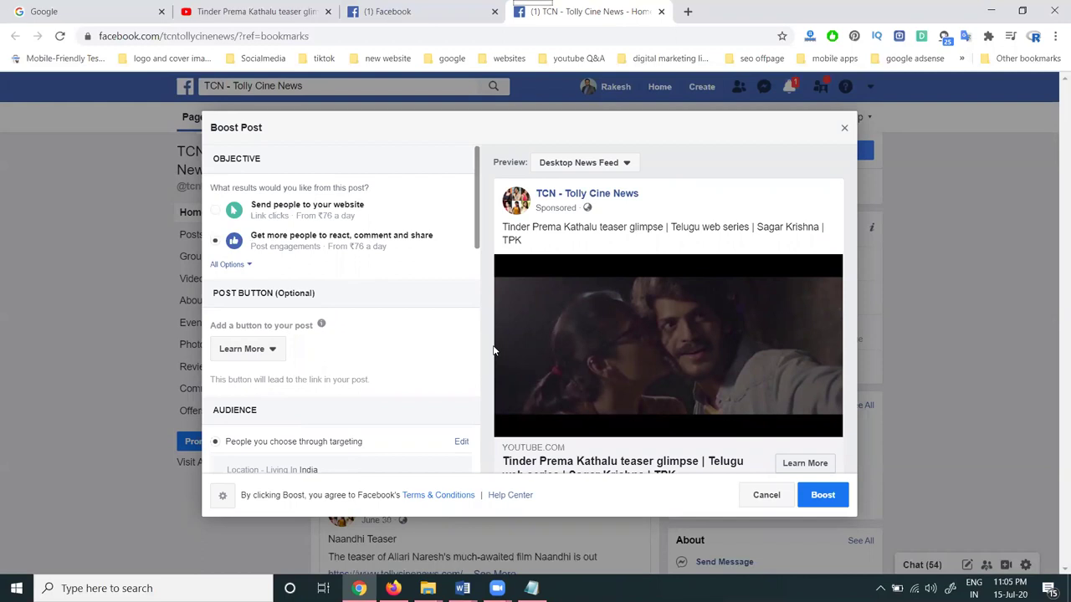
left_click(581, 164)
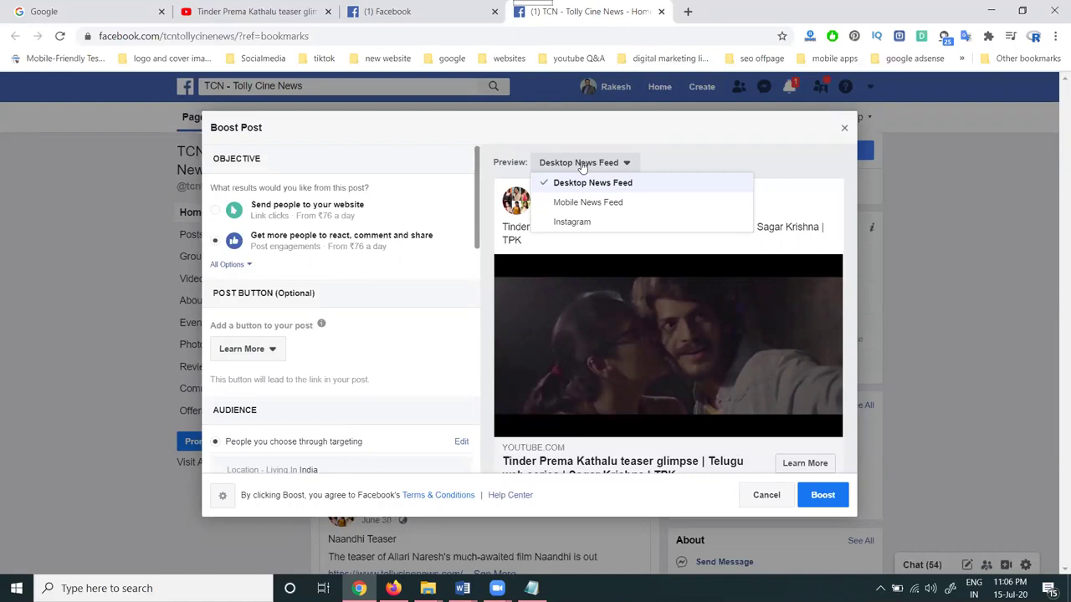
left_click(581, 202)
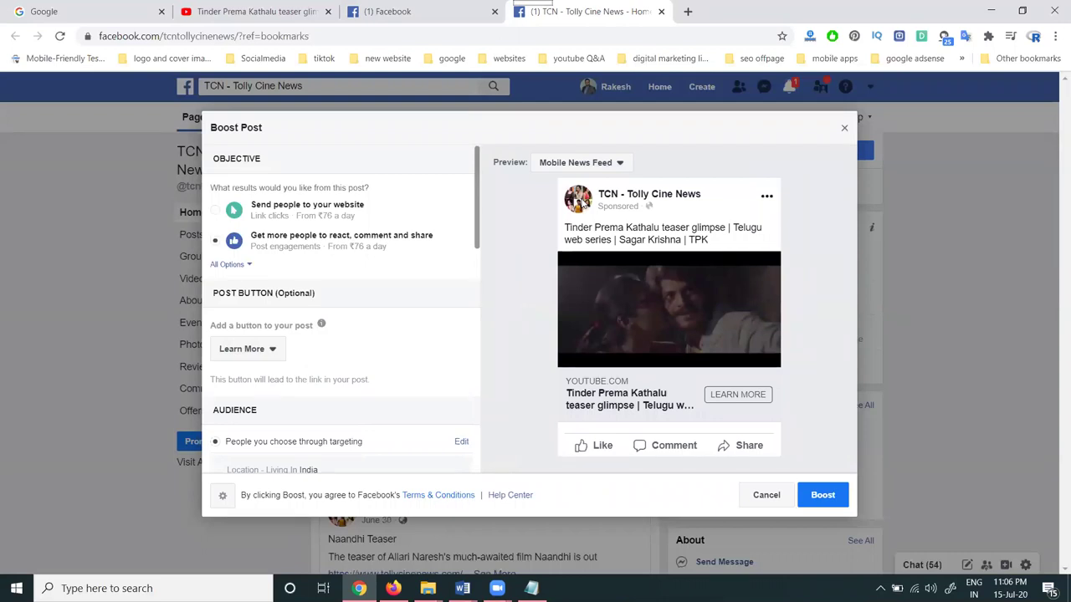
left_click(566, 162)
left_click(574, 222)
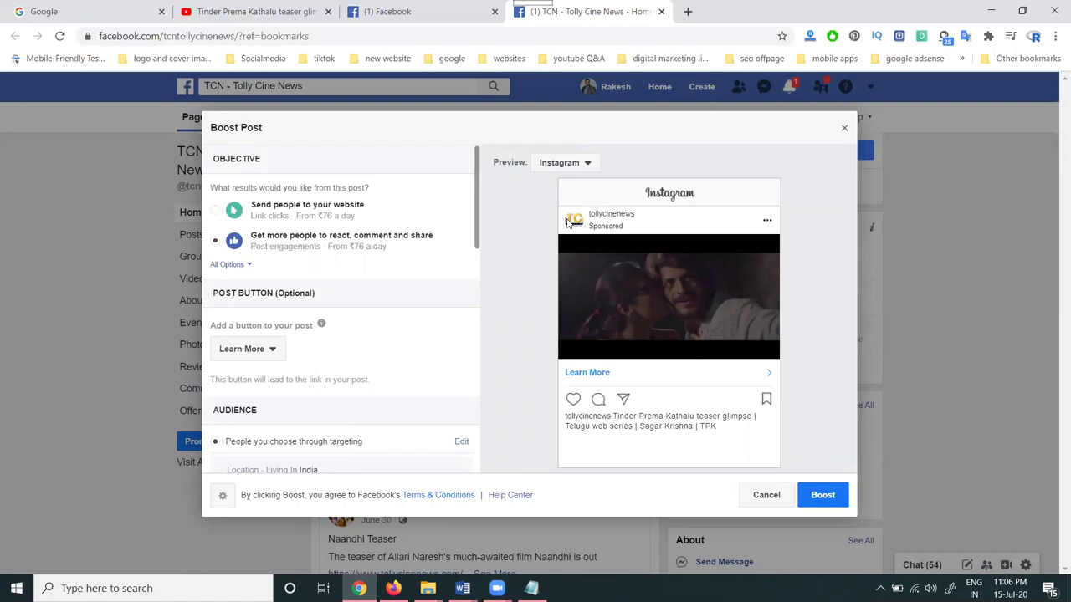
left_click(555, 165)
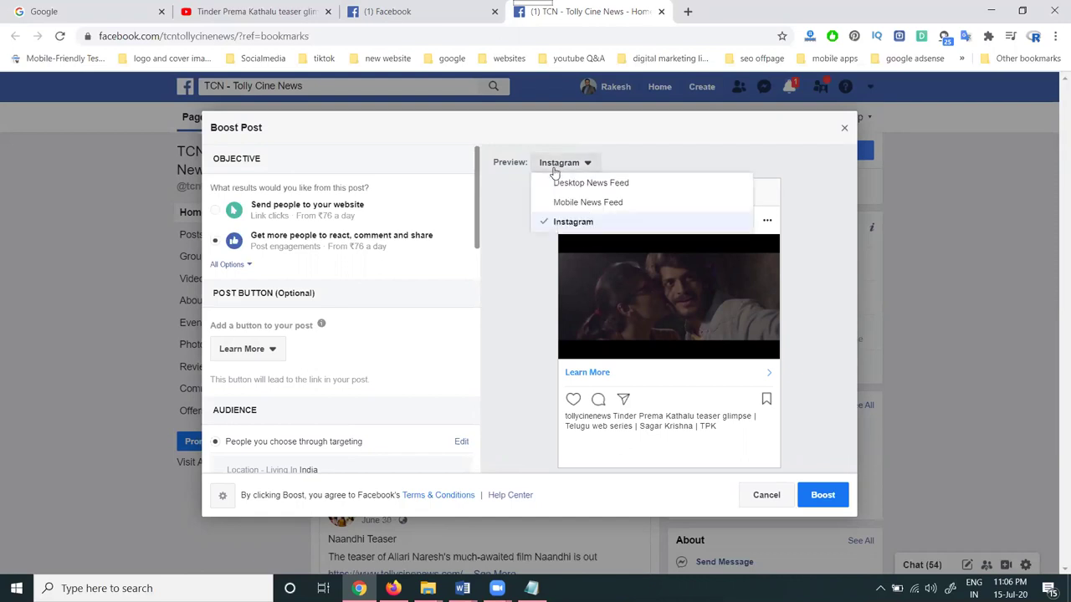
left_click(557, 182)
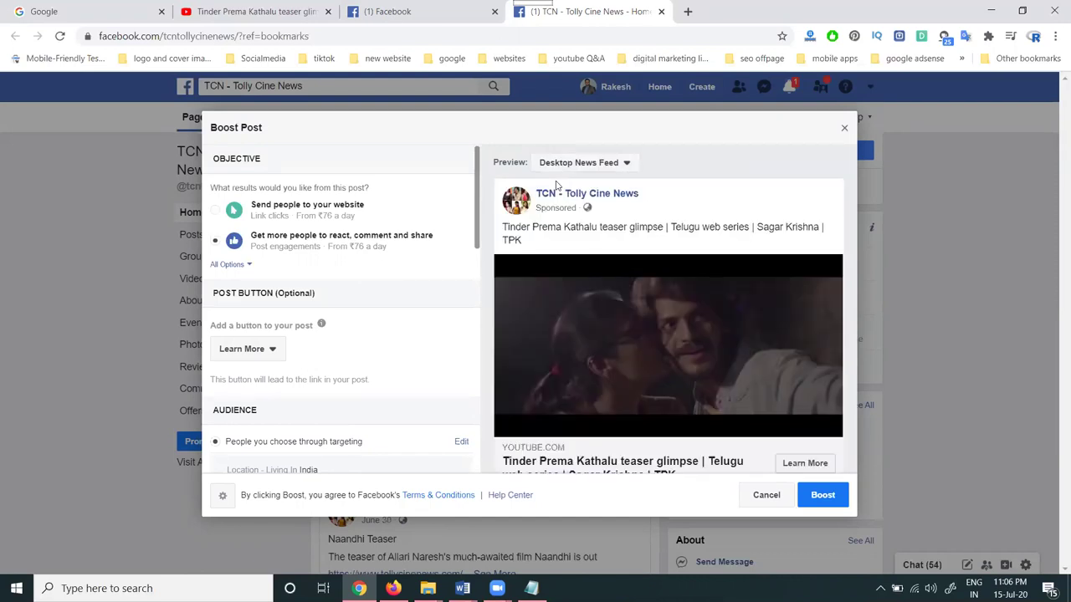
scroll(383, 242, "down", 2)
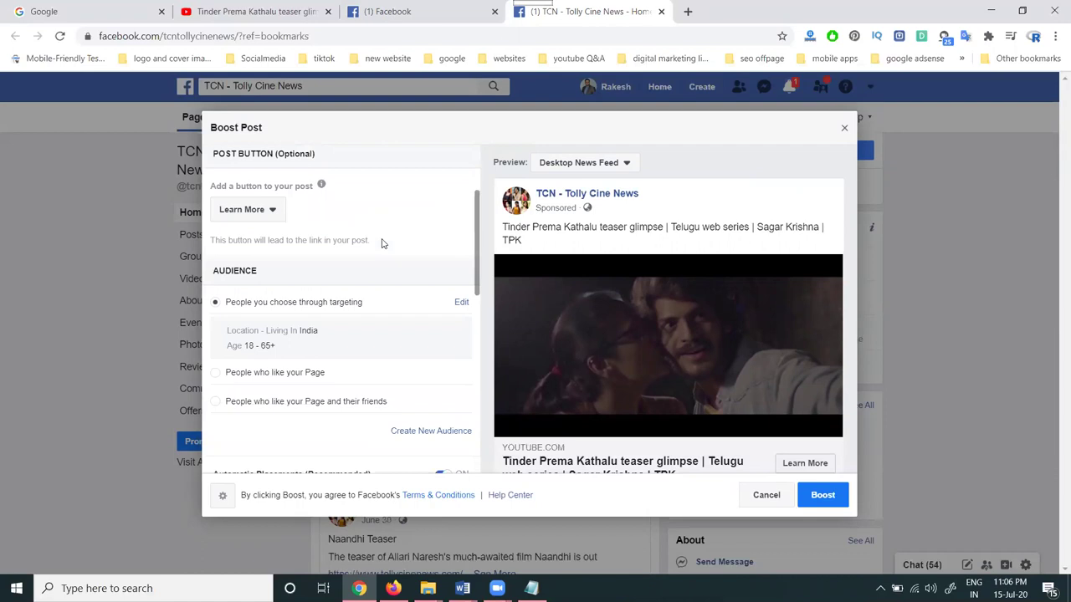
scroll(382, 243, "down", 1)
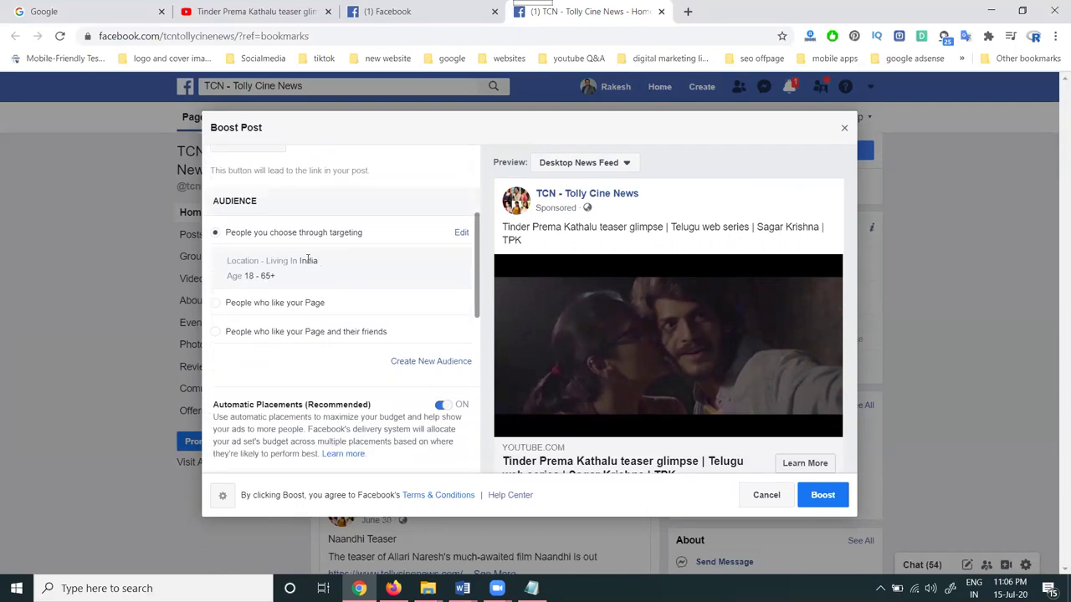
- Change the boost audience location from India to Telangana, replacing an initial hyderabad search, and save
left_click(461, 233)
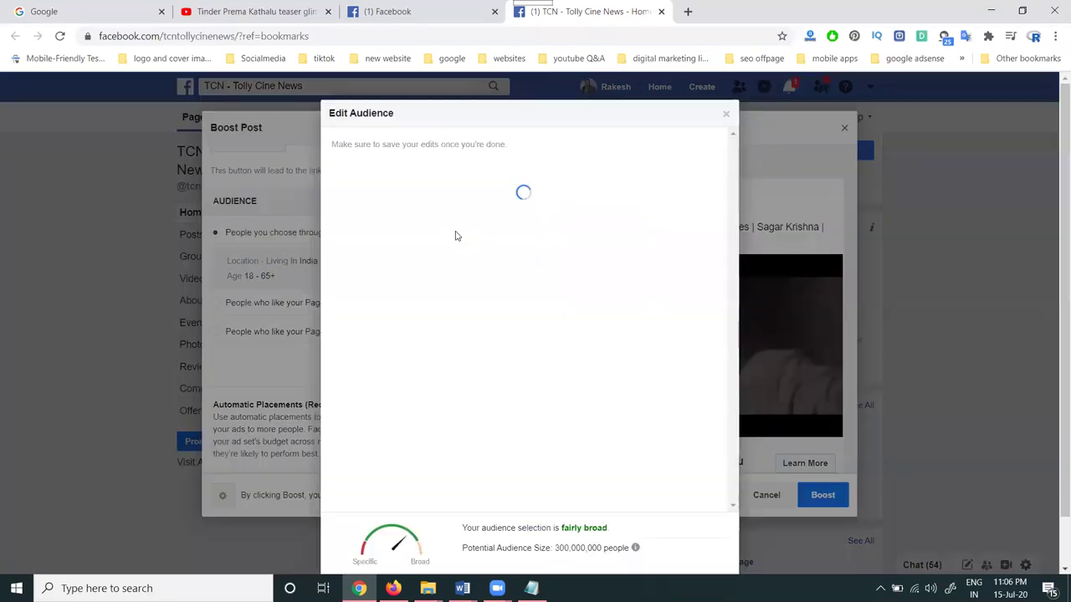
left_click(397, 342)
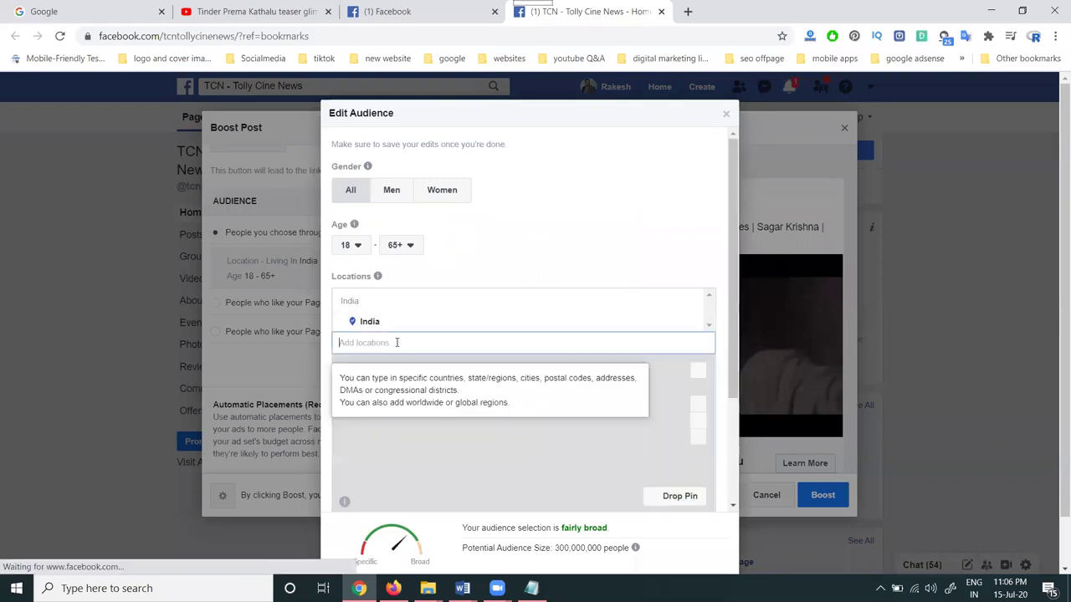
type("hyderabad")
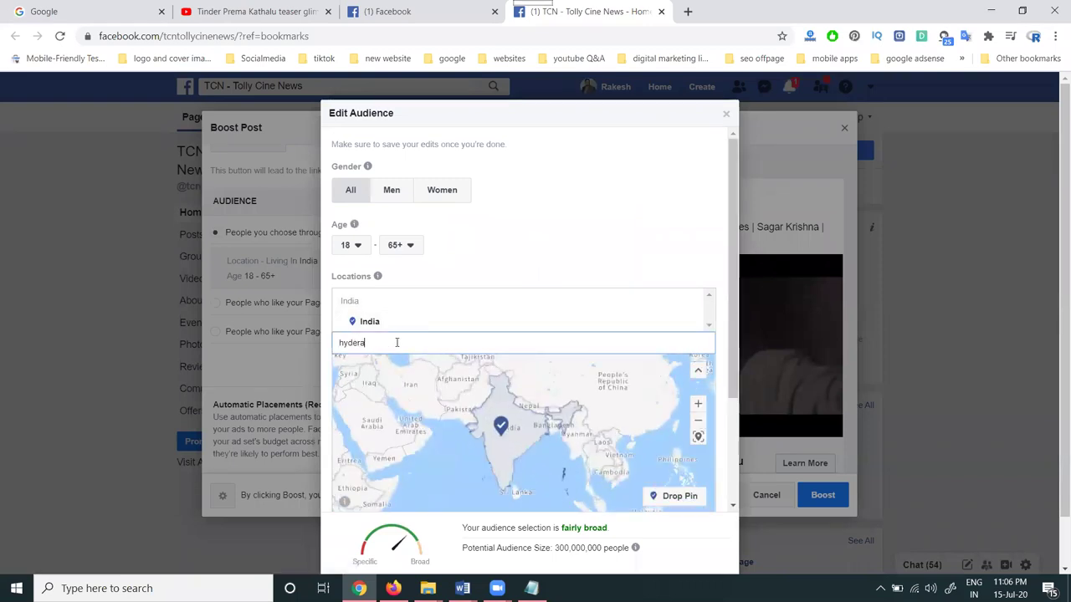
double_click(397, 342)
key("BackSpace")
type("telangana")
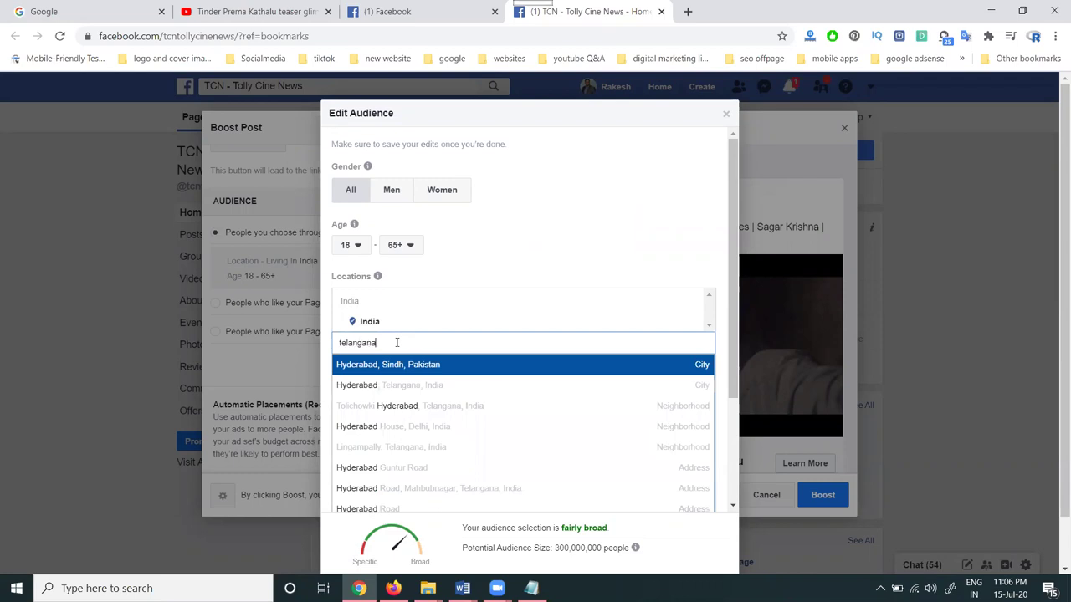
left_click(388, 365)
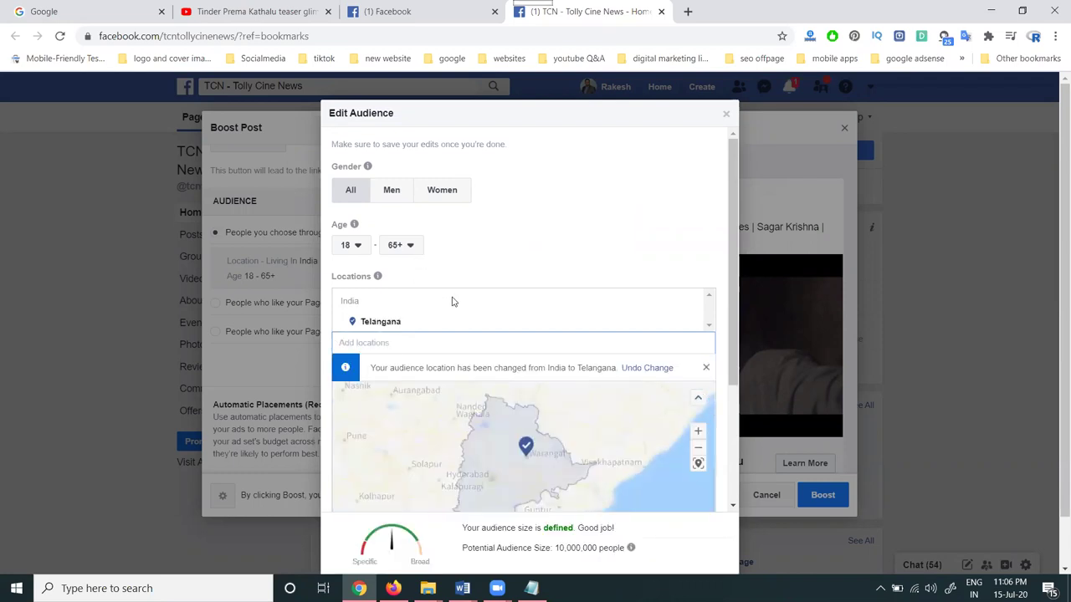
mouse_move(687, 311)
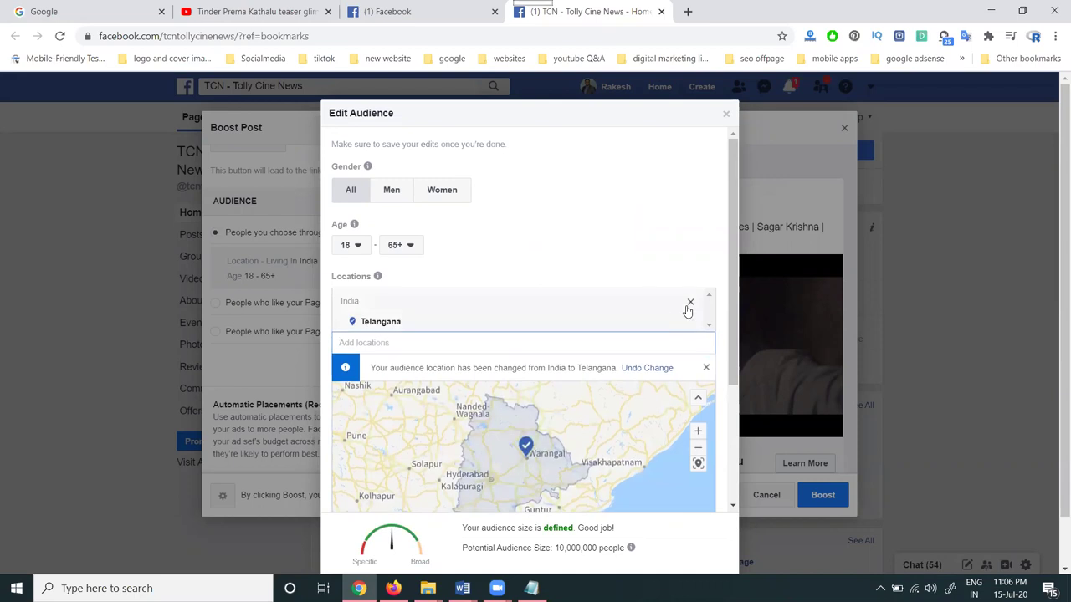
scroll(688, 318, "down", 5)
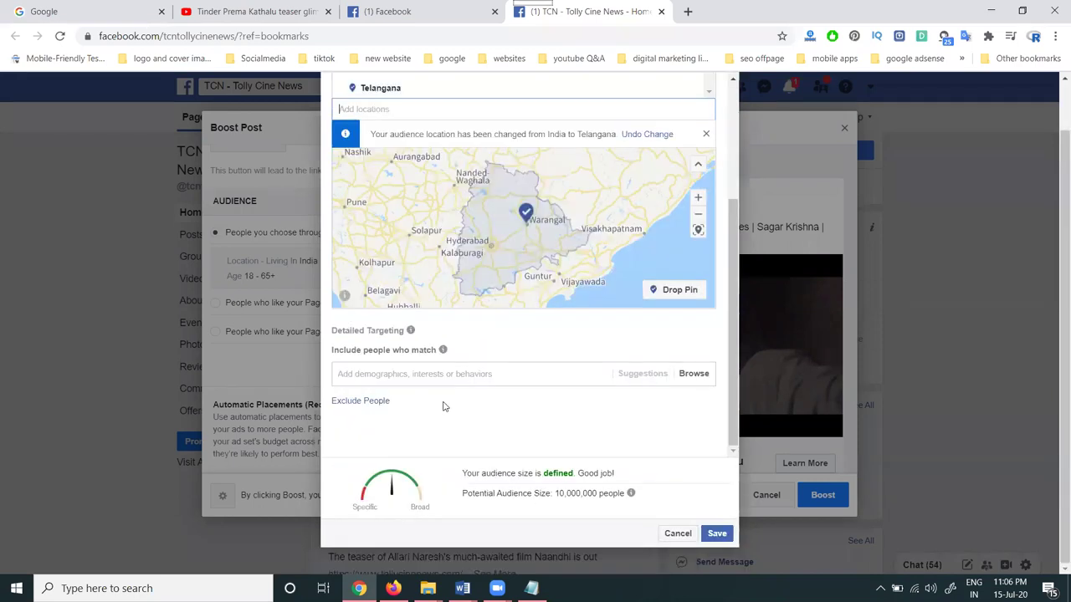
scroll(441, 374, "up", 3)
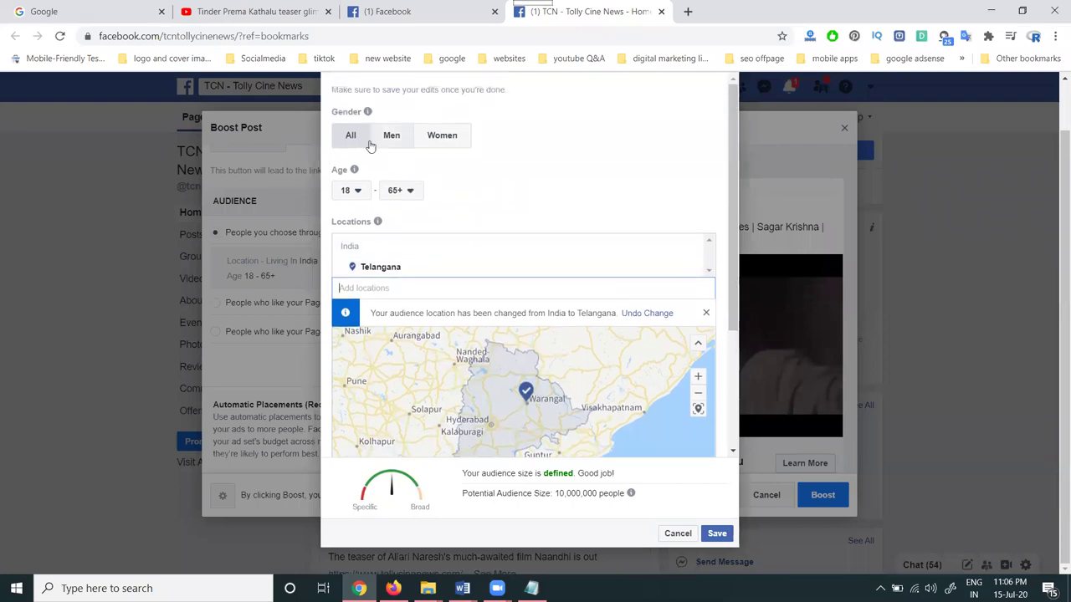
left_click(717, 533)
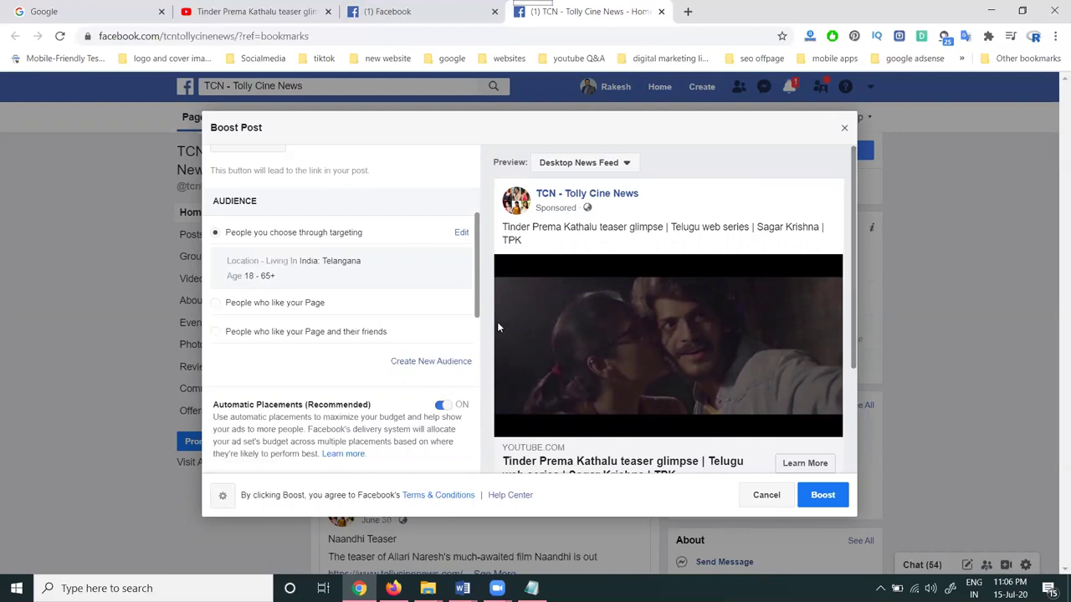
- Keep automatic placements on after toggling them, and shorten the boost to 4 days ending Jul 19, 2020
scroll(421, 294, "down", 2)
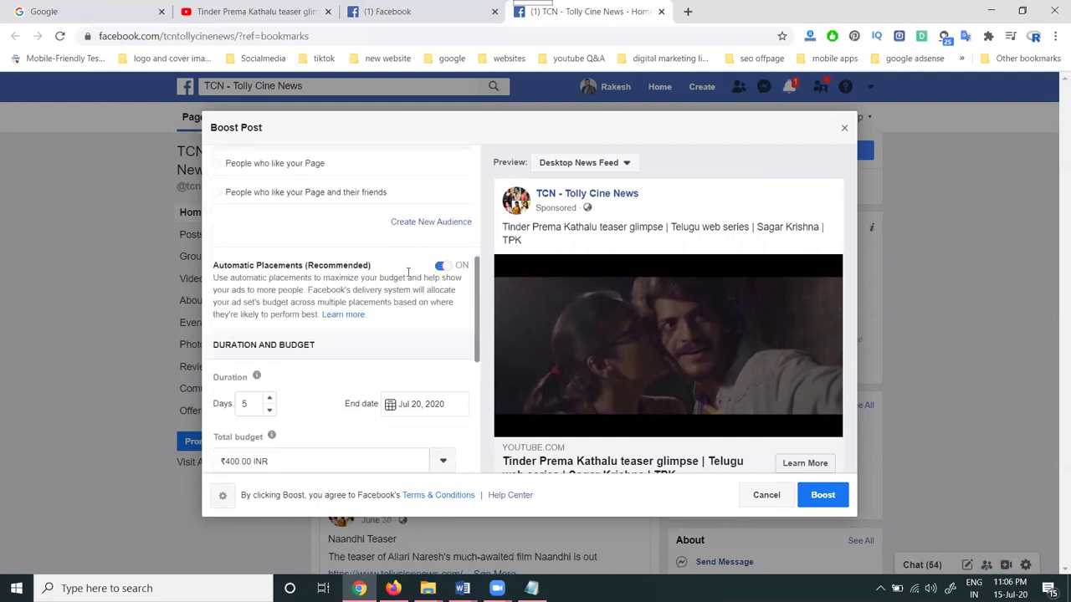
left_click(441, 266)
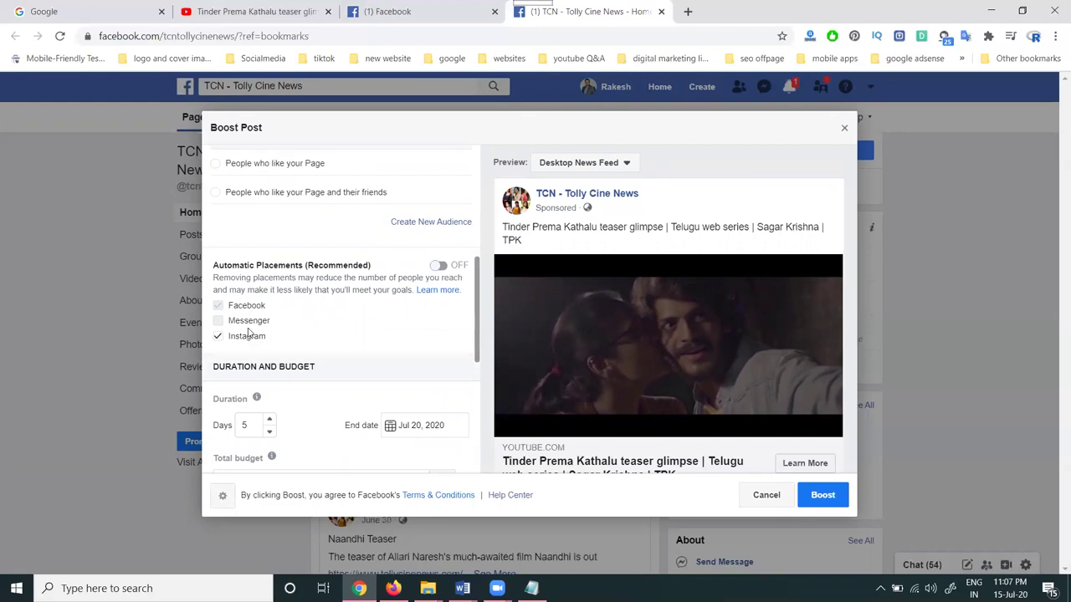
left_click(447, 266)
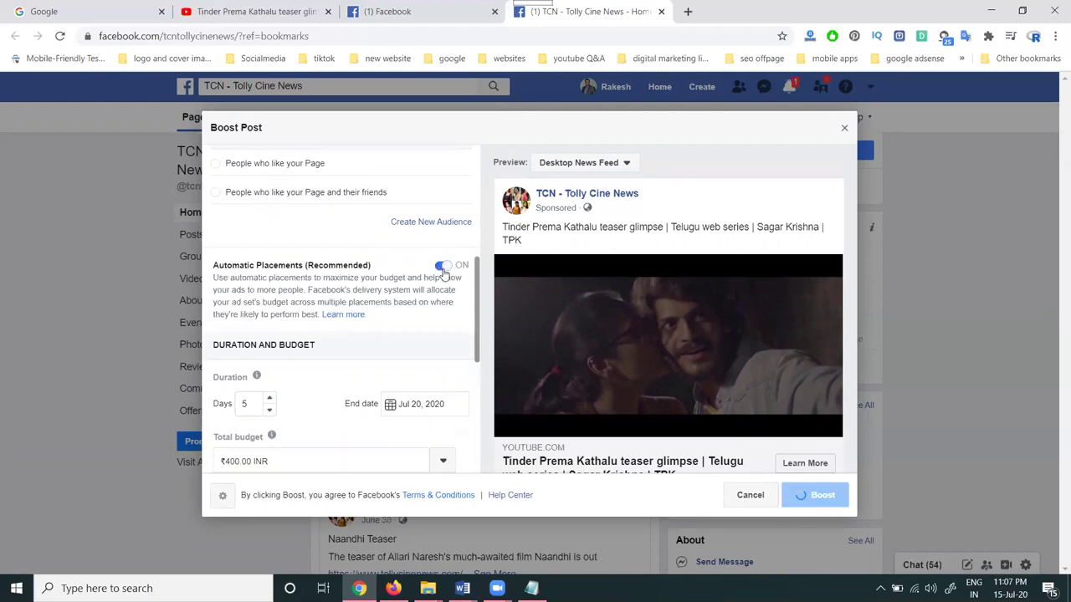
left_click(442, 268)
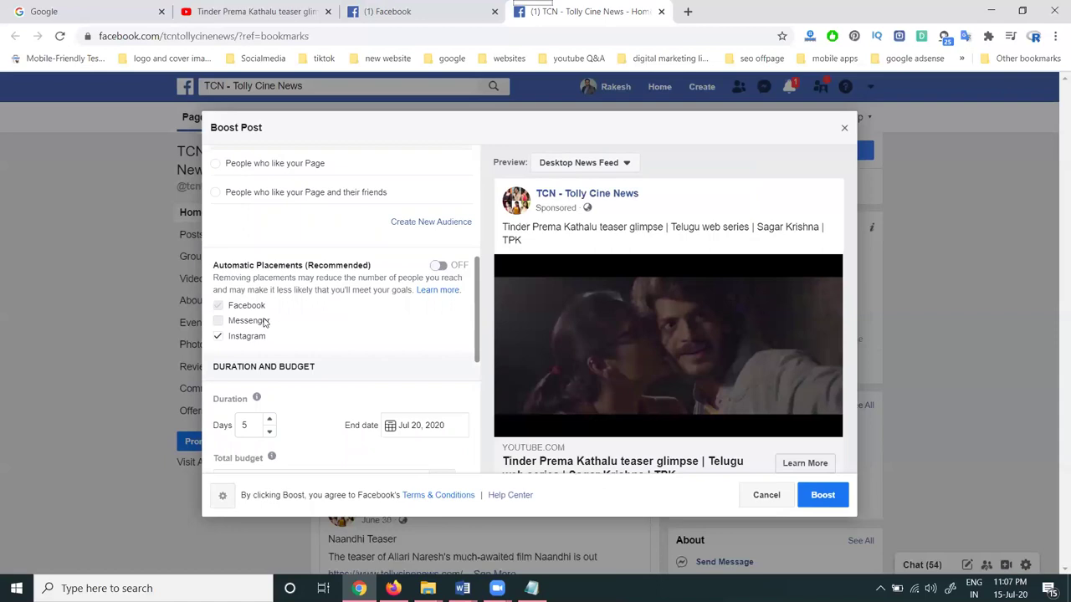
left_click(442, 268)
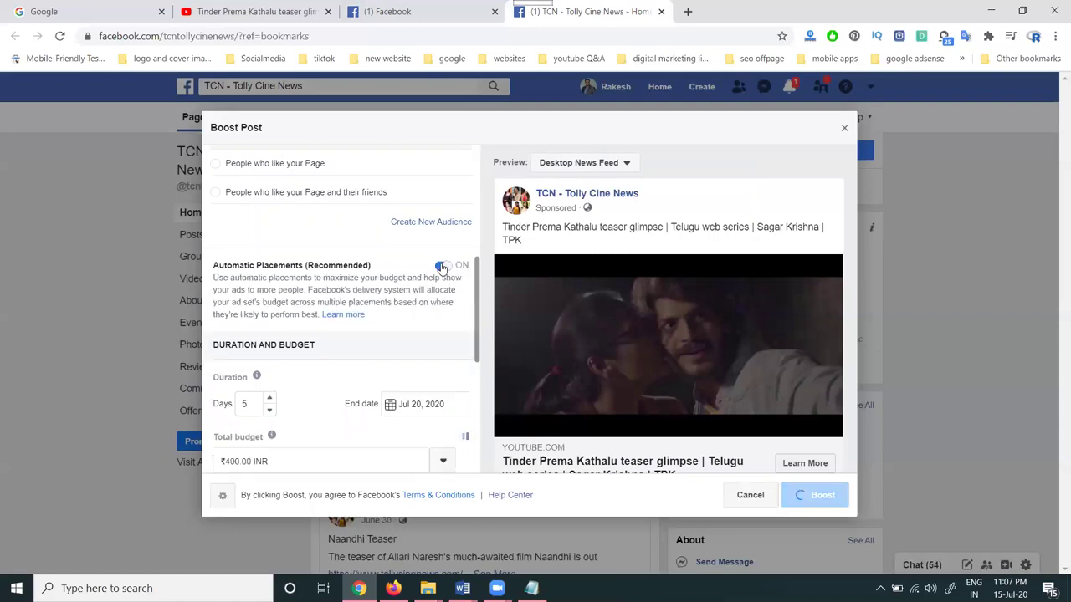
scroll(400, 301, "down", 2)
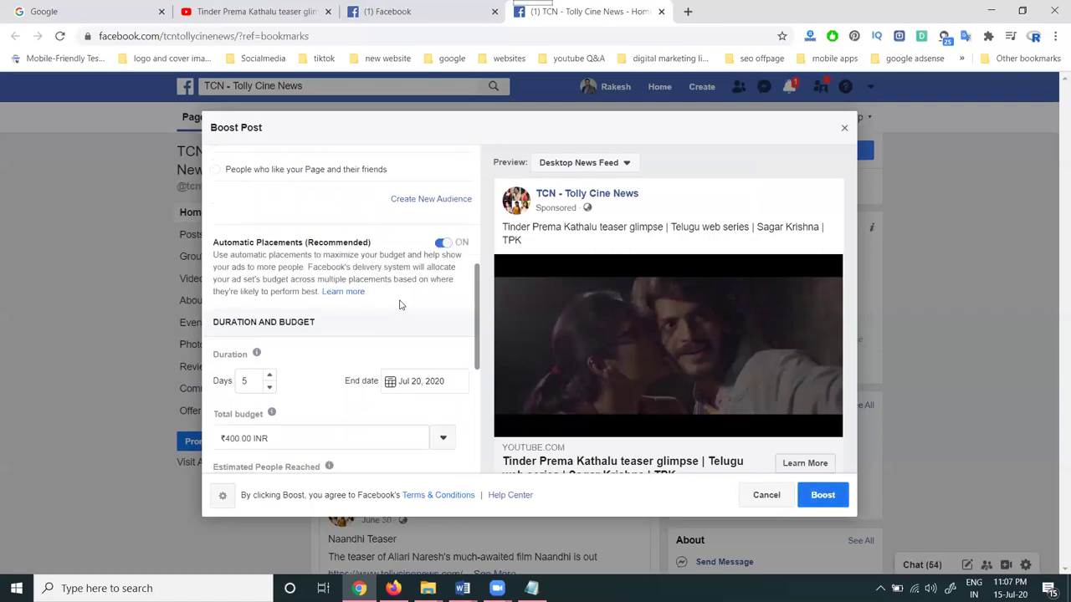
left_click(268, 272)
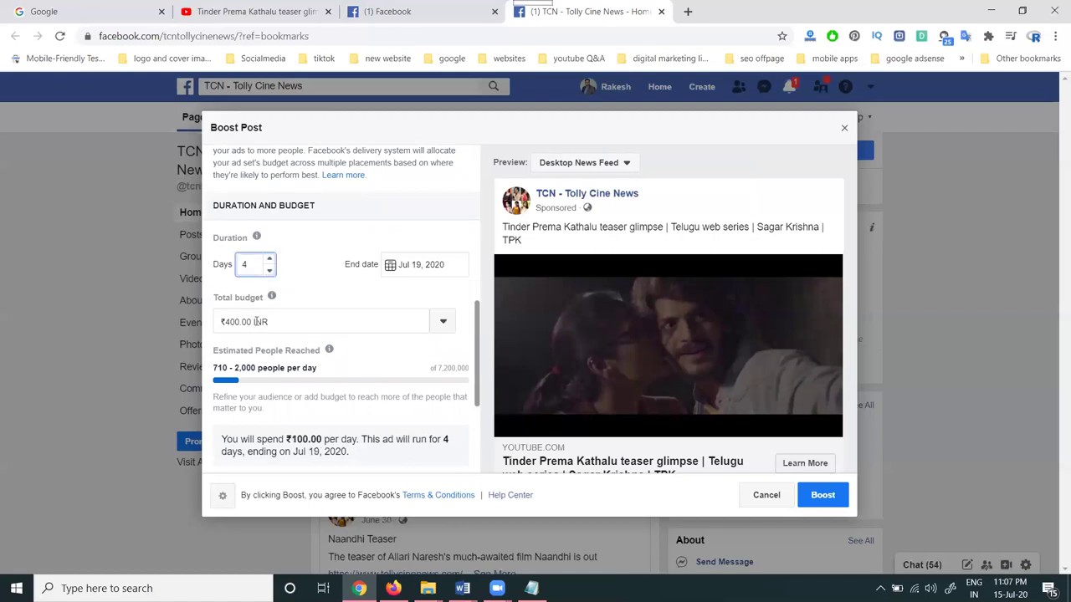
- Try total budgets of 800, 2000, 5000 and 100, then clear the budget field
double_click(256, 322)
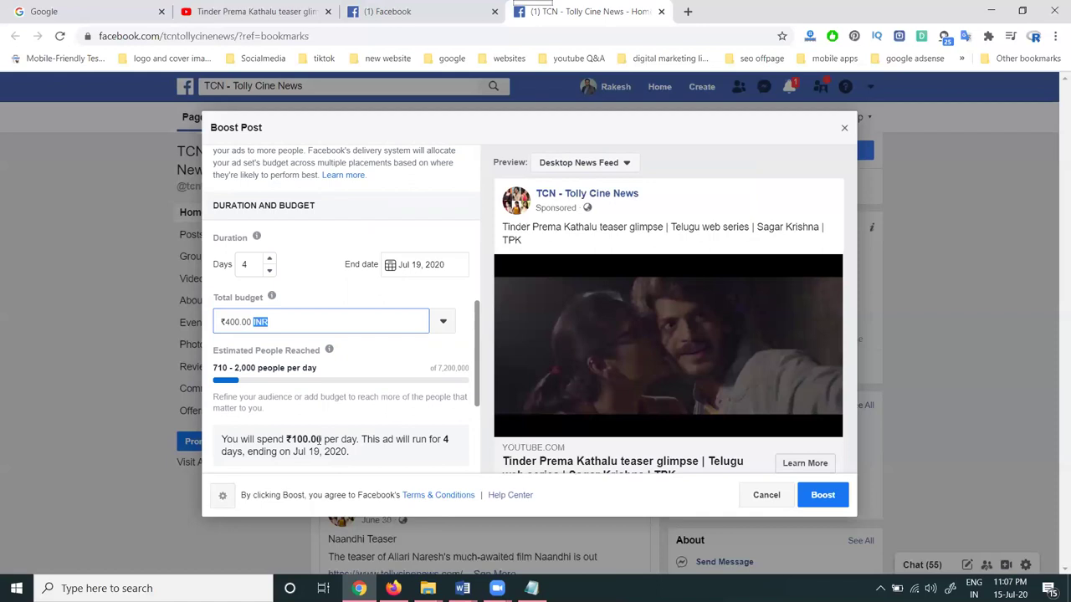
triple_click(246, 320)
type("800")
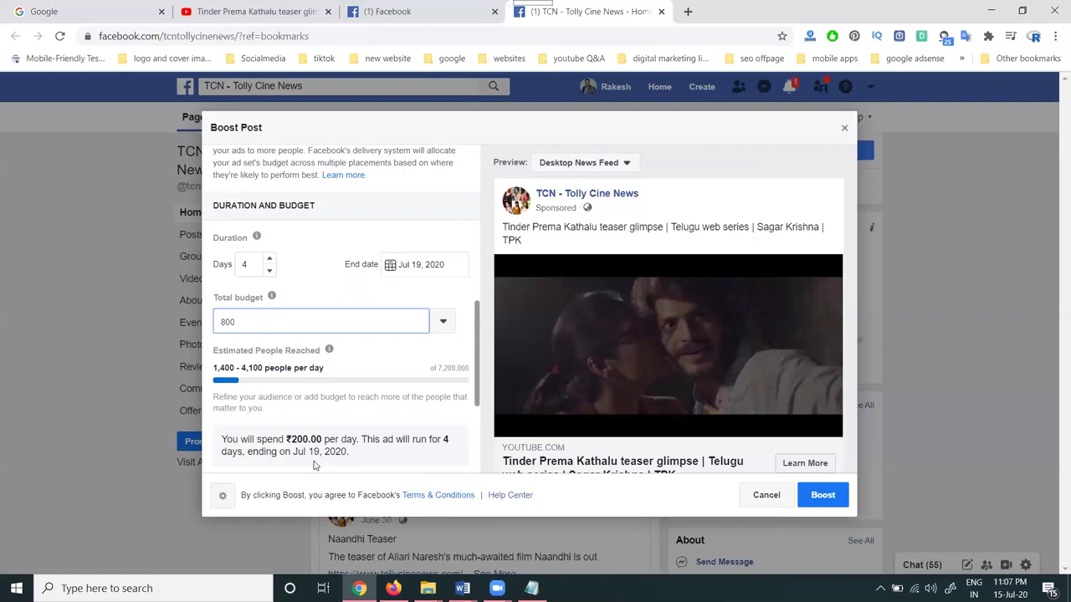
double_click(269, 324)
type("2000")
key("ctrl+a")
type("5000")
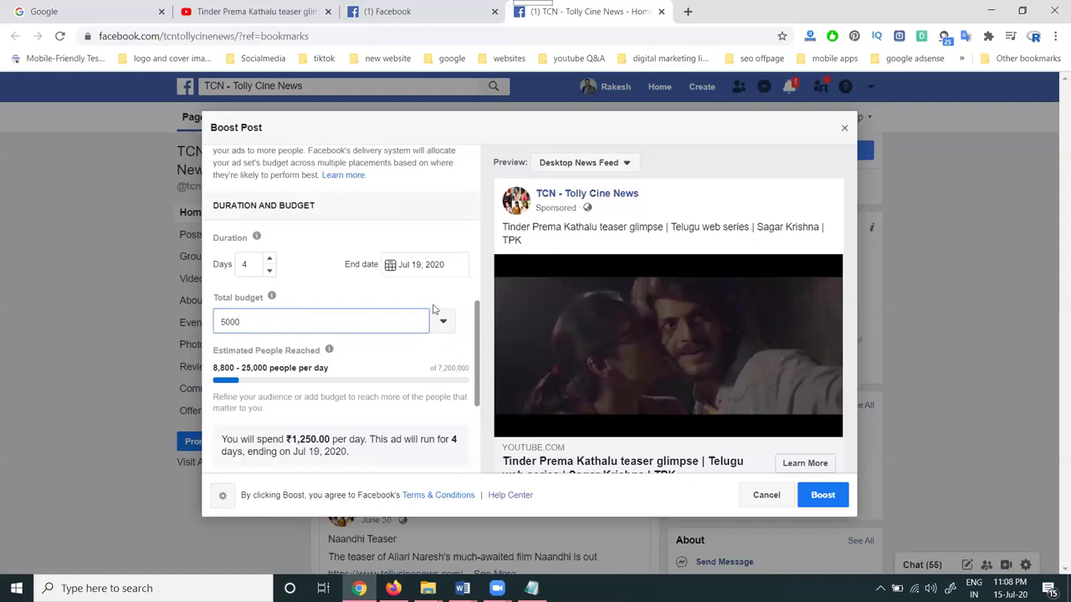
double_click(309, 322)
type("100")
key("BackSpace")
key("BackSpace")
key("BackSpace")
- Replace the 80 budget with 500, giving ₹125.00 per day over 4 days, and review Payment
type("80")
scroll(539, 300, "down", 2)
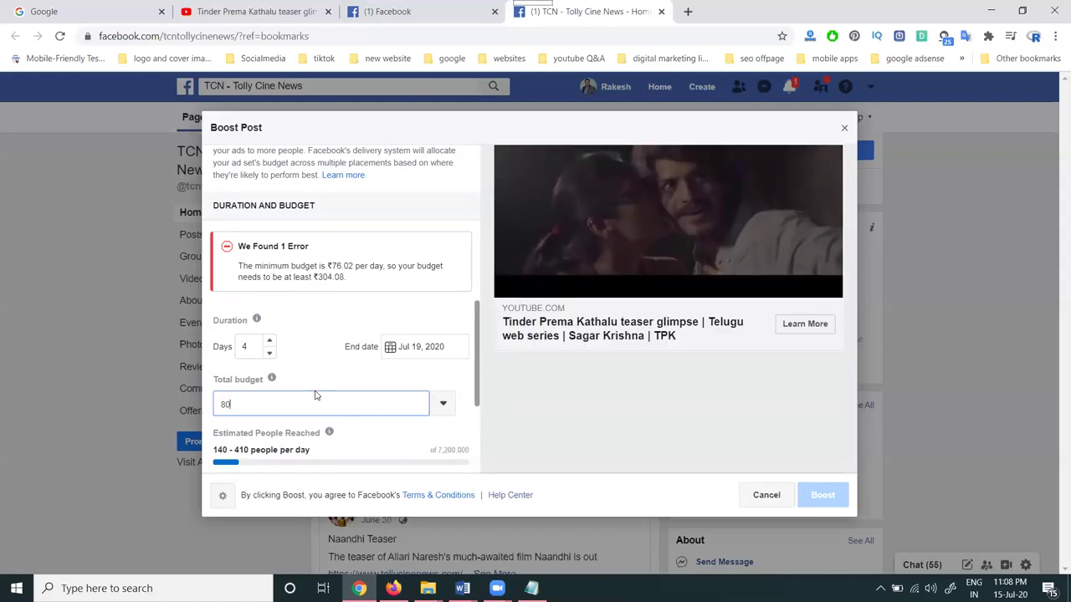
scroll(371, 397, "down", 1)
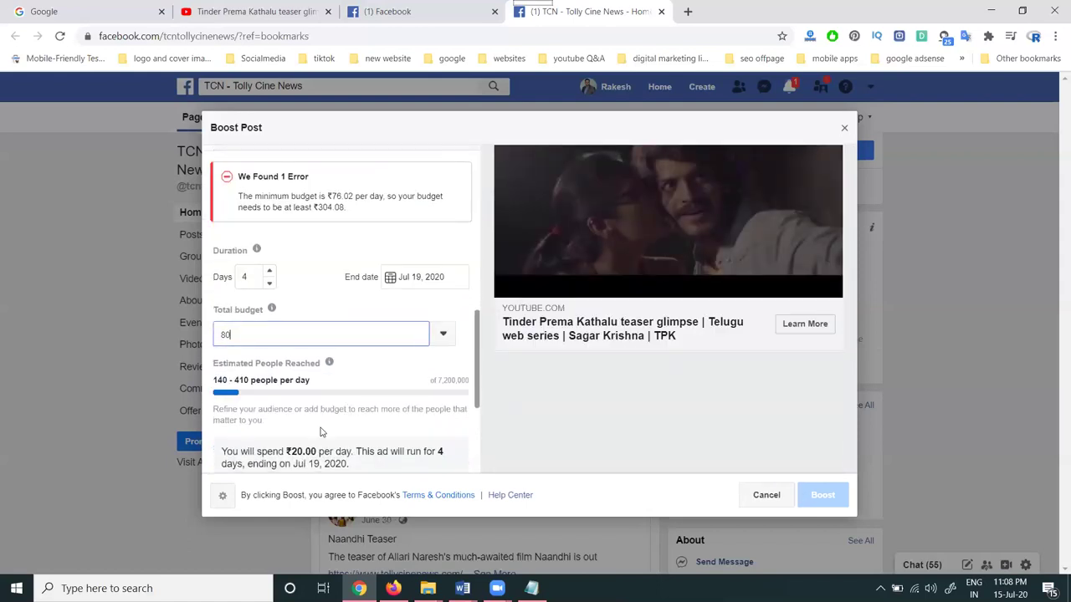
double_click(263, 335)
type("500")
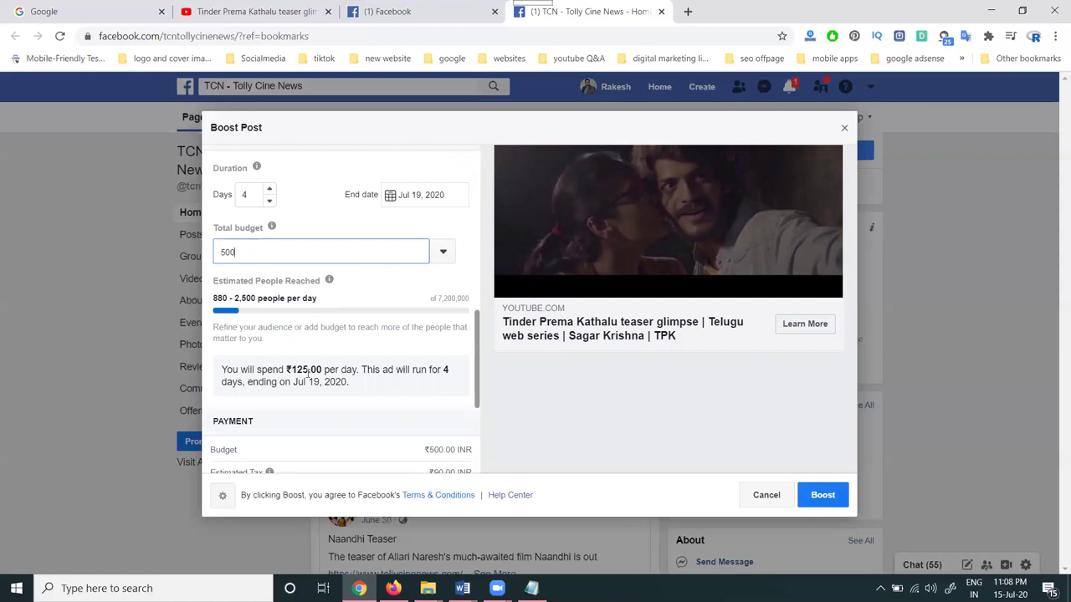
scroll(330, 375, "down", 3)
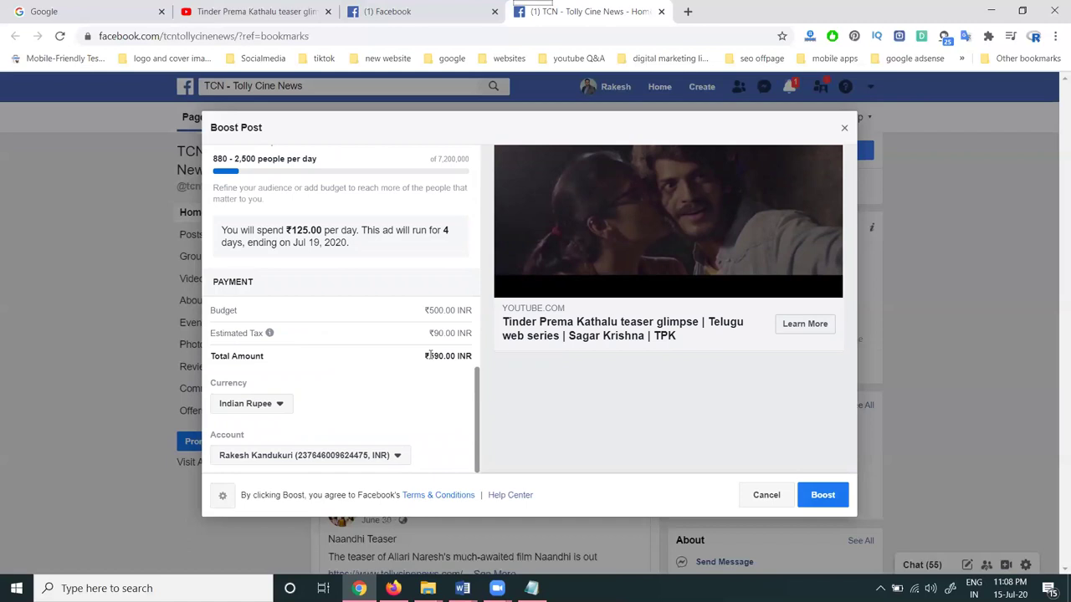
scroll(430, 355, "up", 2)
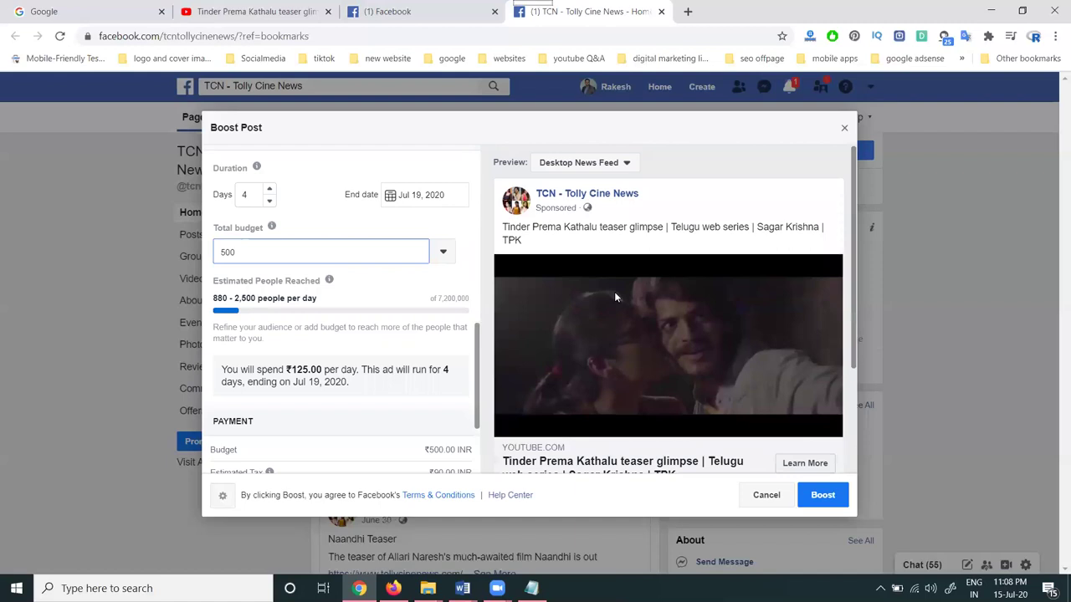
- Open the ad preview formats list, browse the News Feed tab, then return to the TCN boost settings
left_click(597, 164)
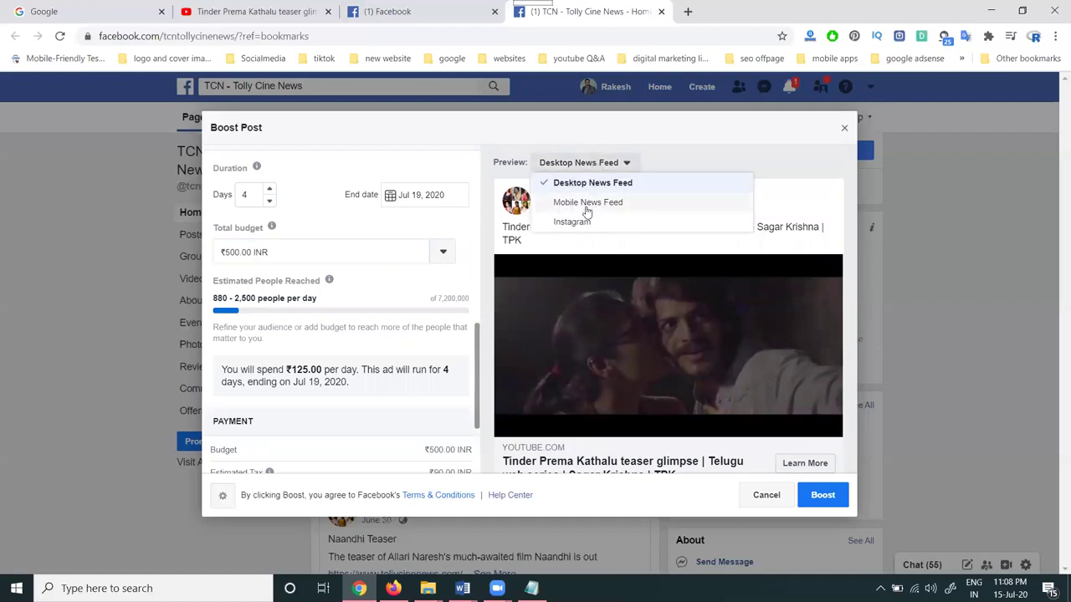
left_click(387, 11)
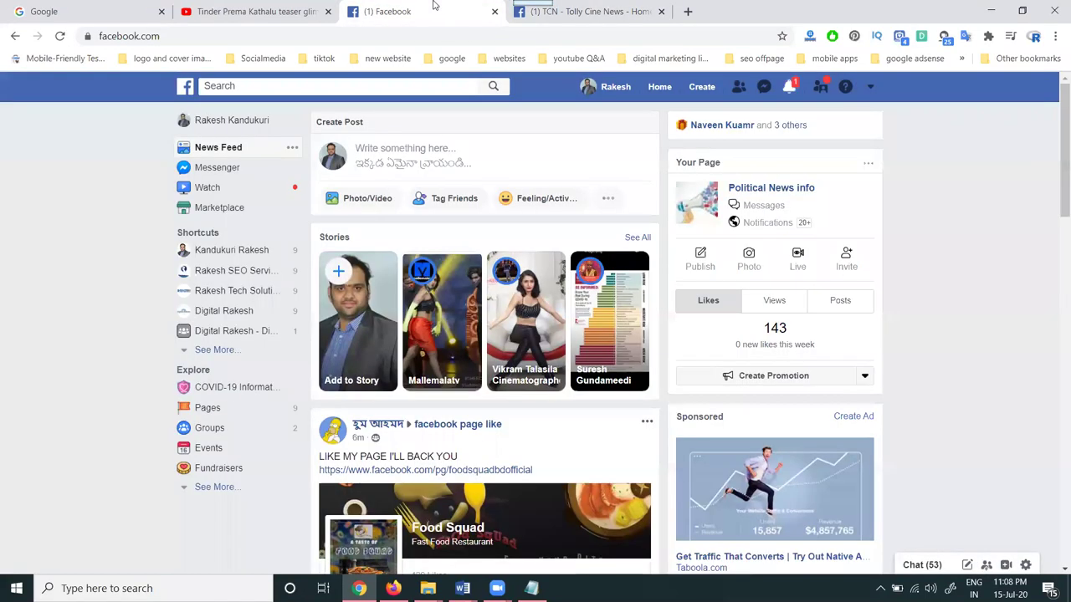
scroll(529, 322, "down", 5)
scroll(529, 322, "down", 14)
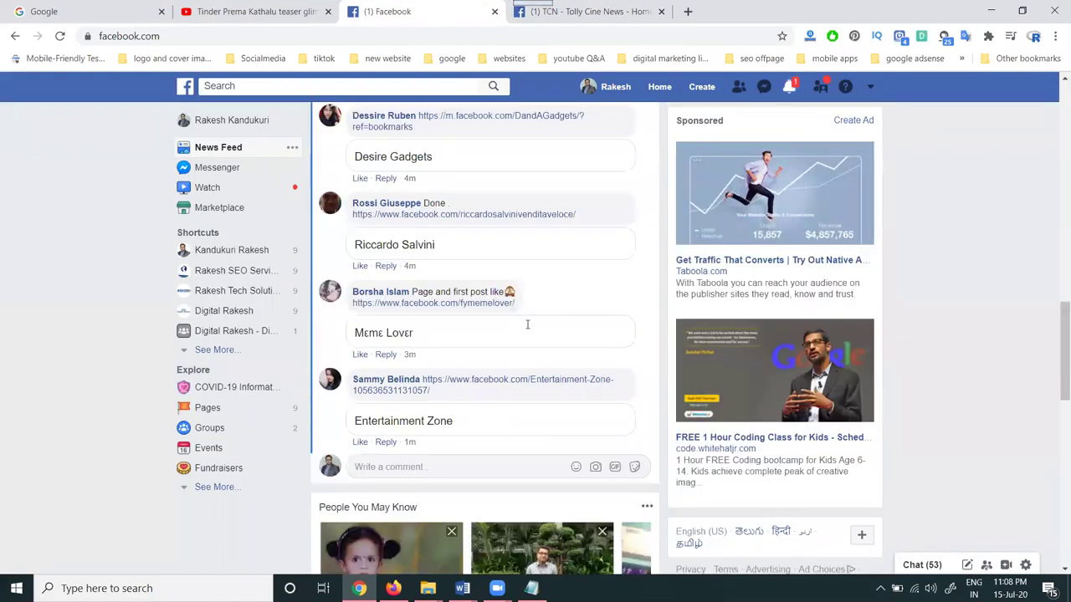
scroll(527, 335, "down", 12)
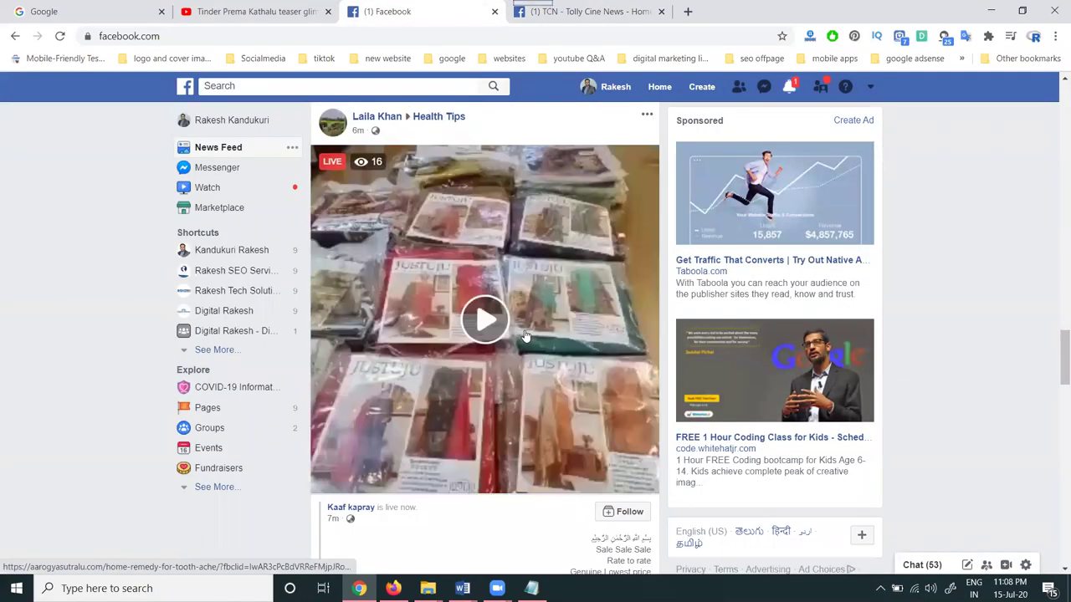
scroll(523, 338, "down", 4)
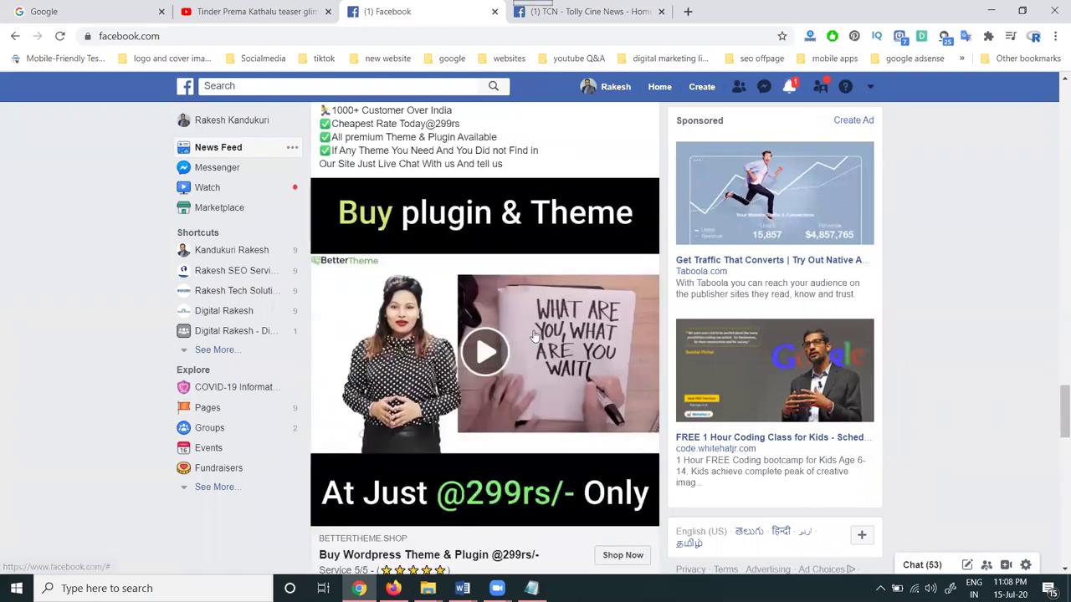
scroll(535, 337, "up", 2)
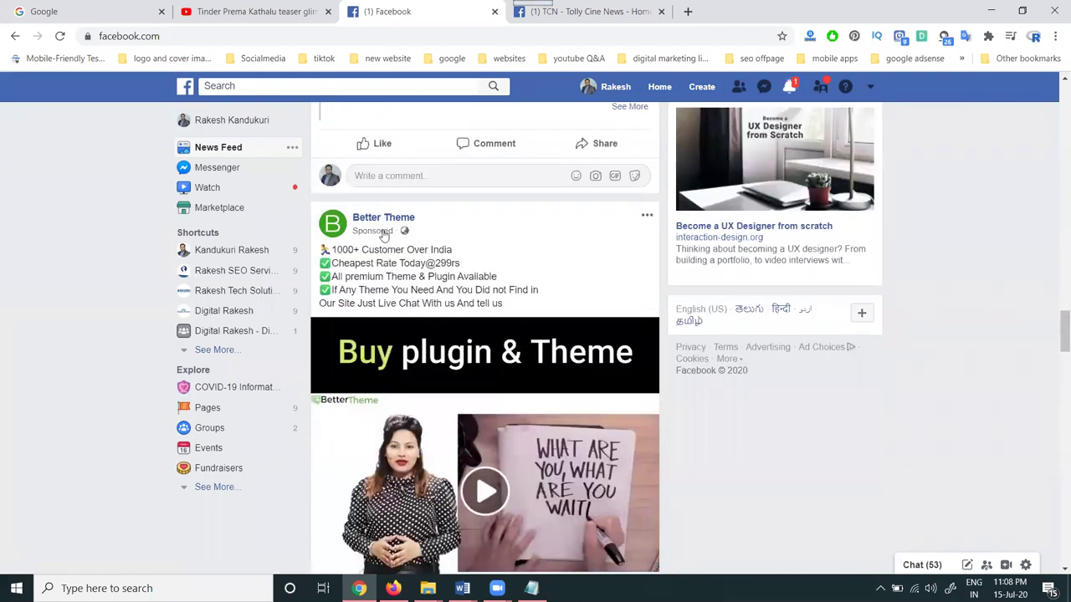
scroll(432, 343, "down", 2)
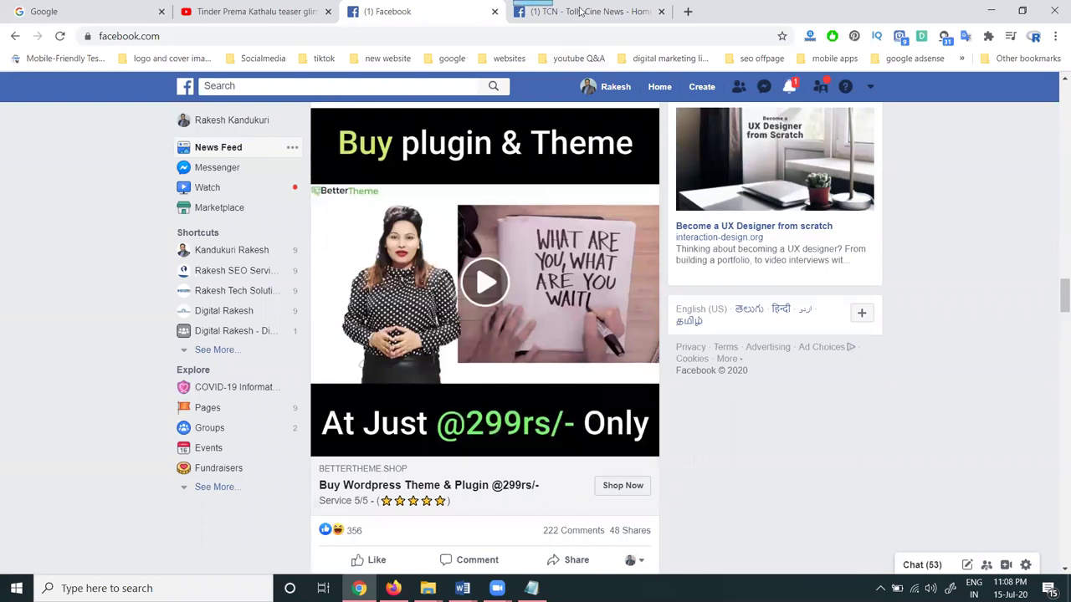
left_click(535, 8)
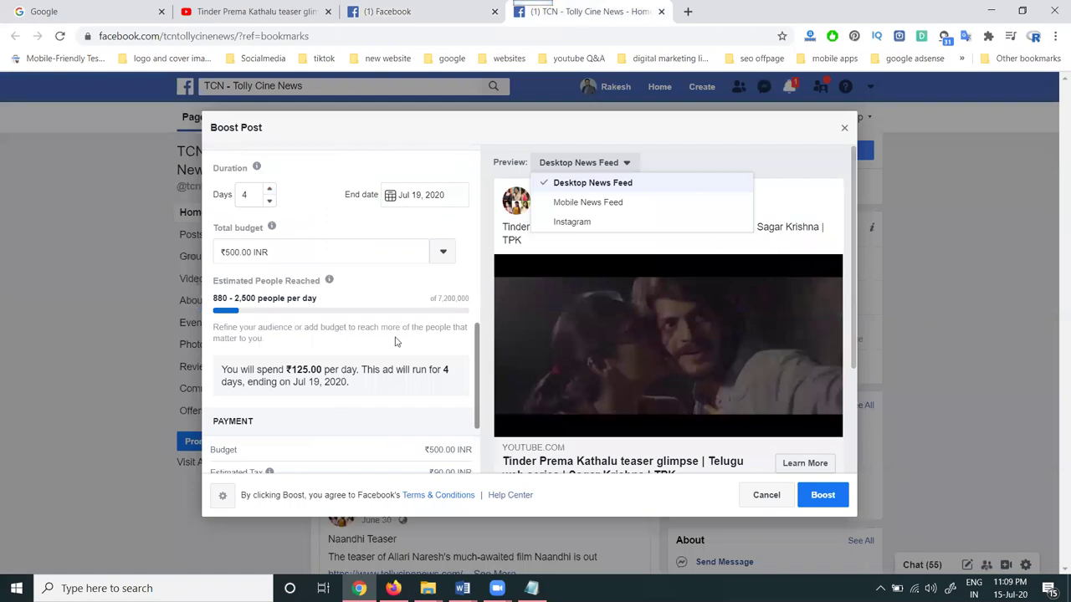
scroll(376, 333, "down", 2)
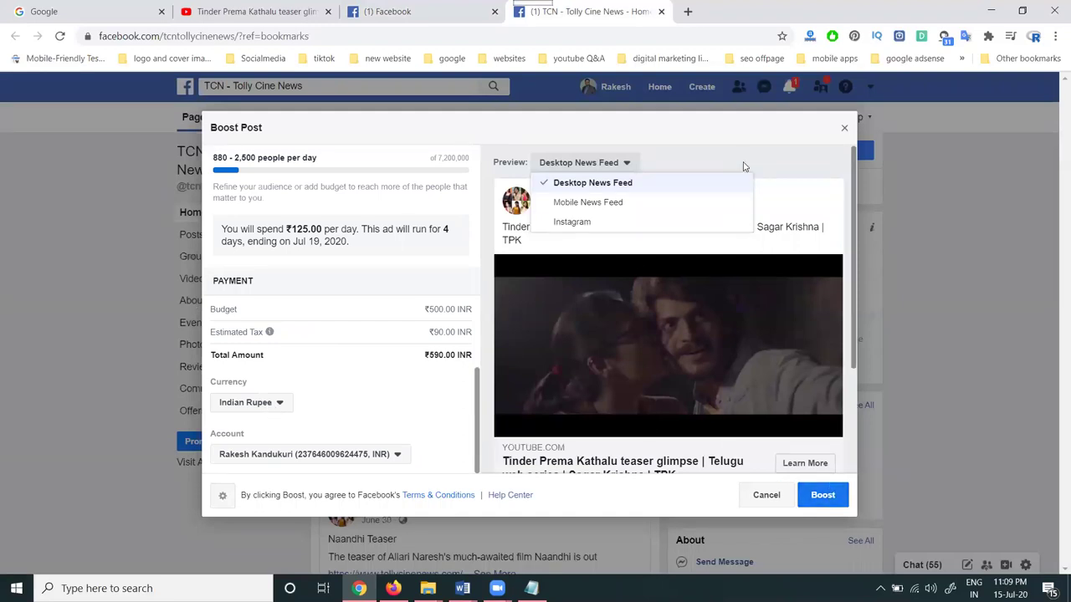
scroll(320, 282, "up", 6)
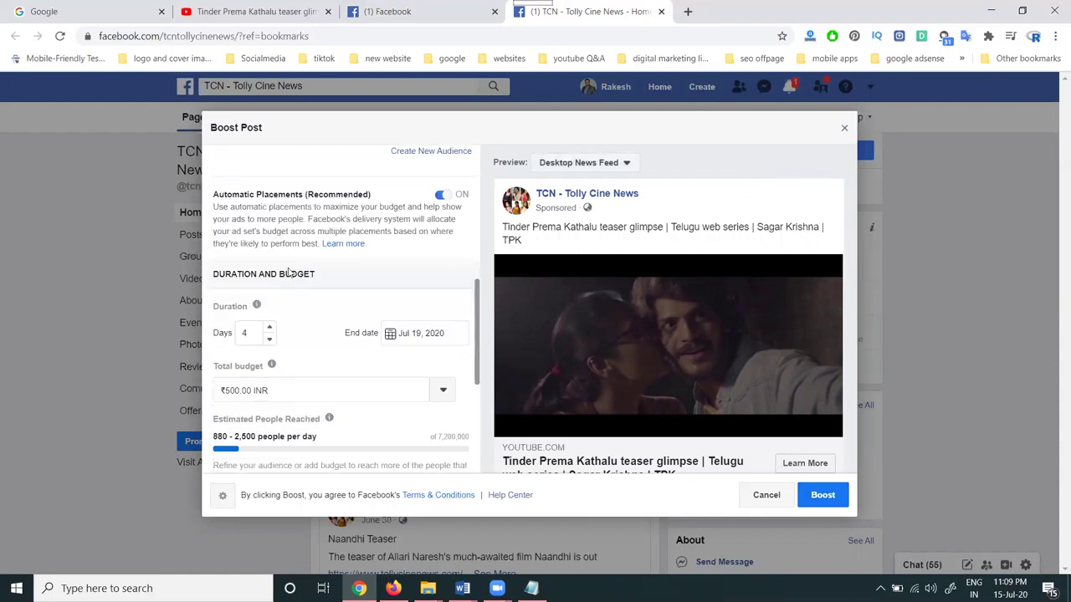
scroll(315, 286, "up", 2)
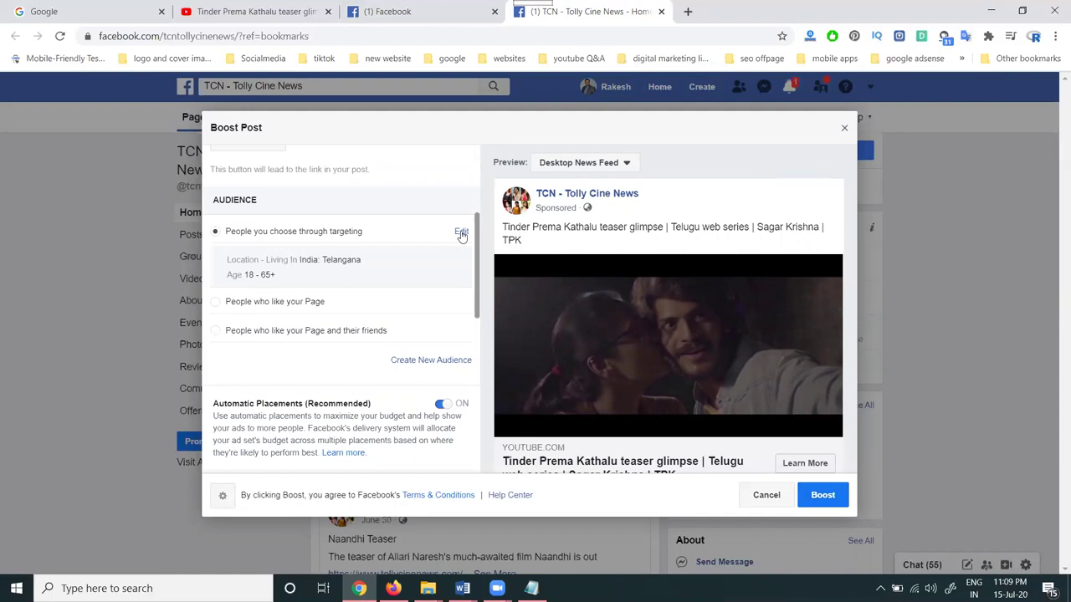
left_click(413, 267)
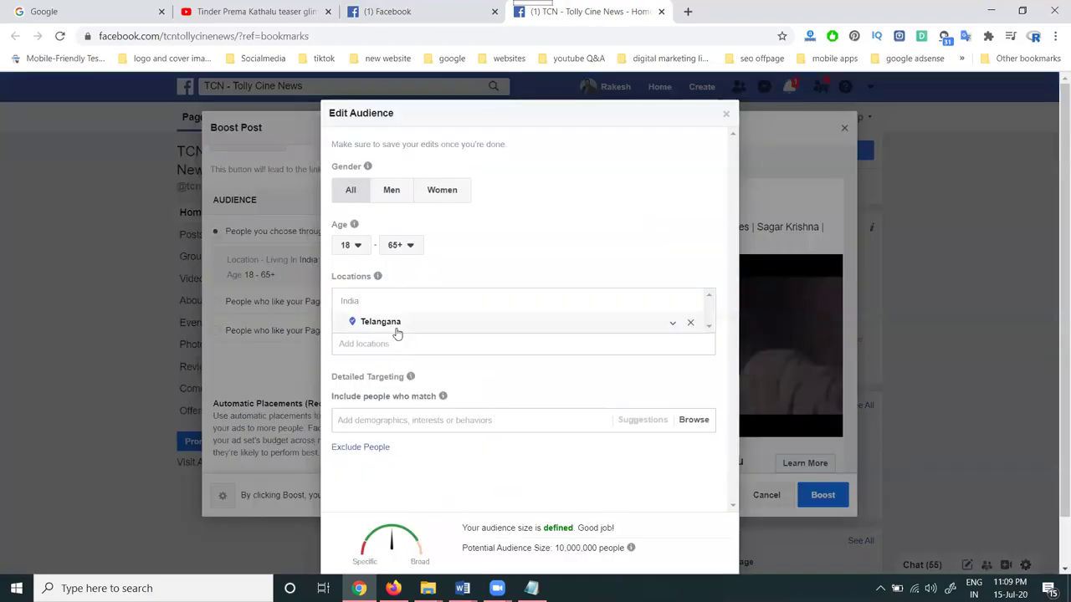
left_click(726, 113)
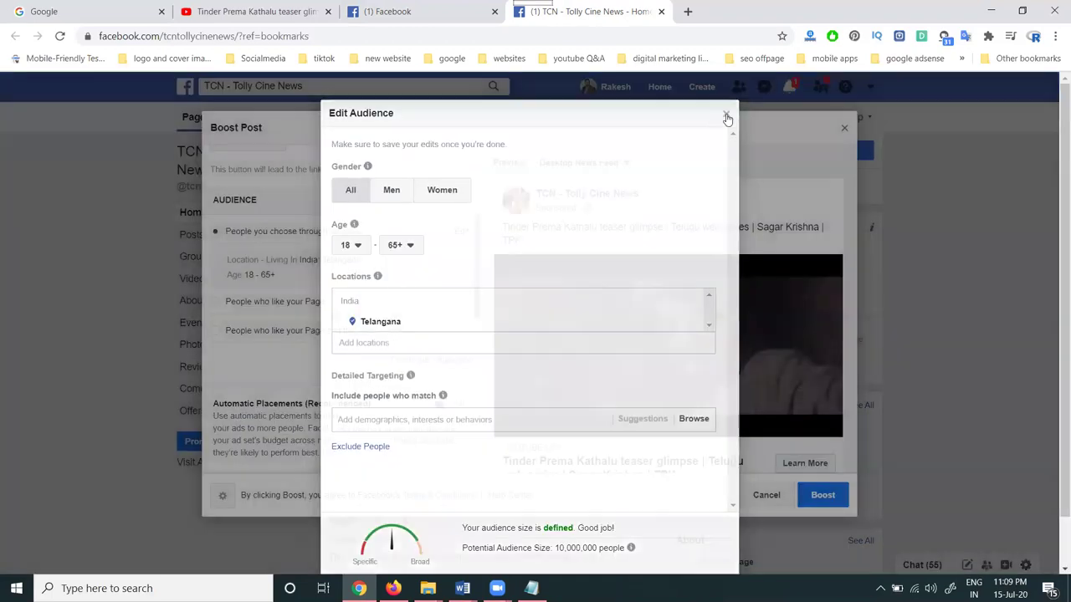
scroll(311, 263, "down", 1)
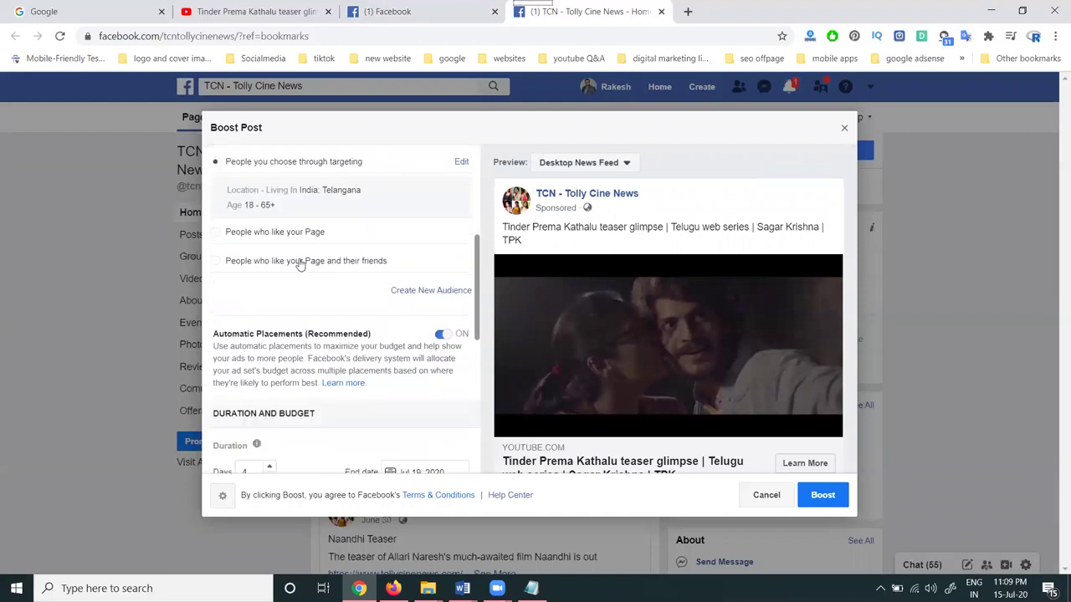
scroll(300, 264, "down", 2)
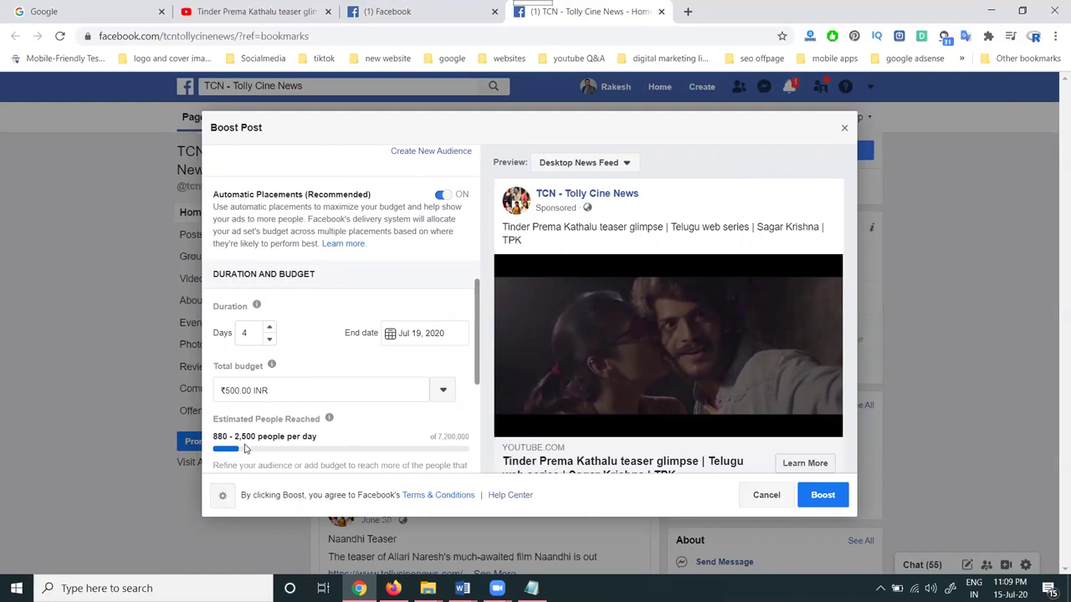
- Scroll to the Payment section and submit the 4-day ₹500 teaser boost
scroll(366, 377, "down", 5)
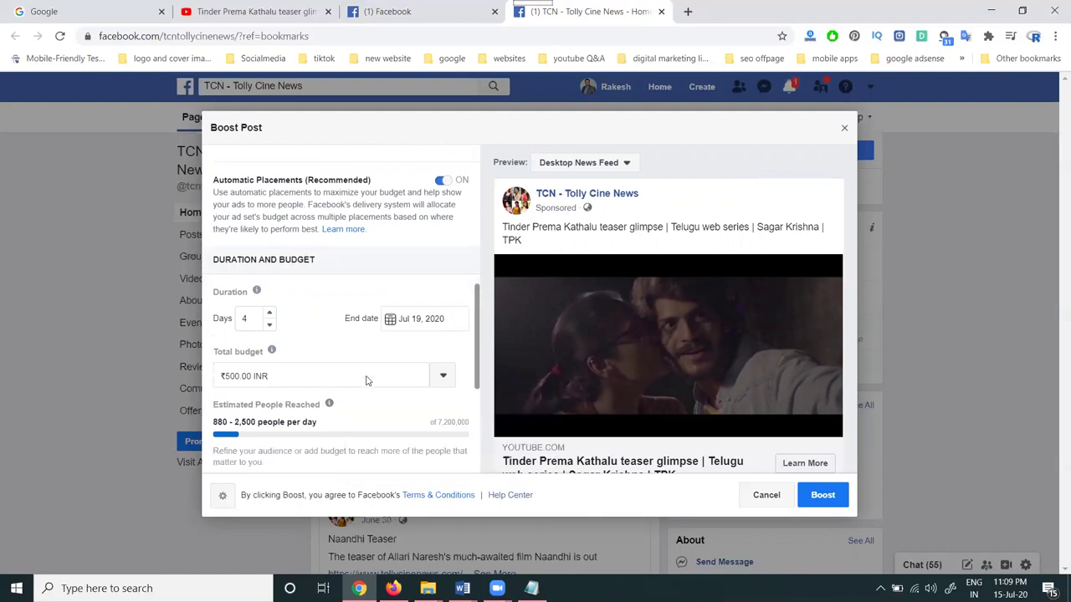
scroll(670, 402, "down", 1)
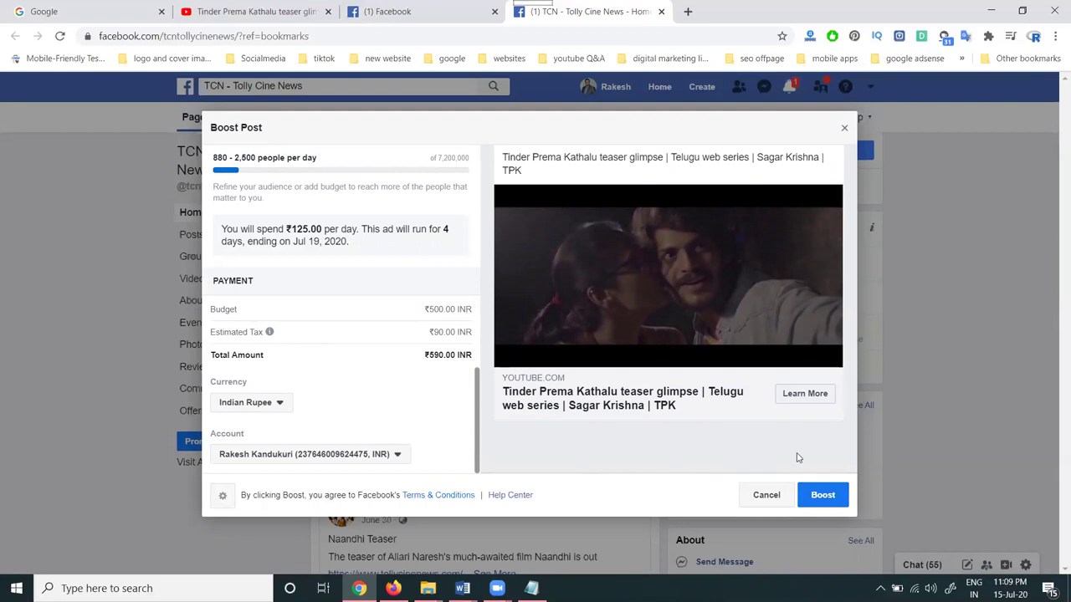
left_click(825, 496)
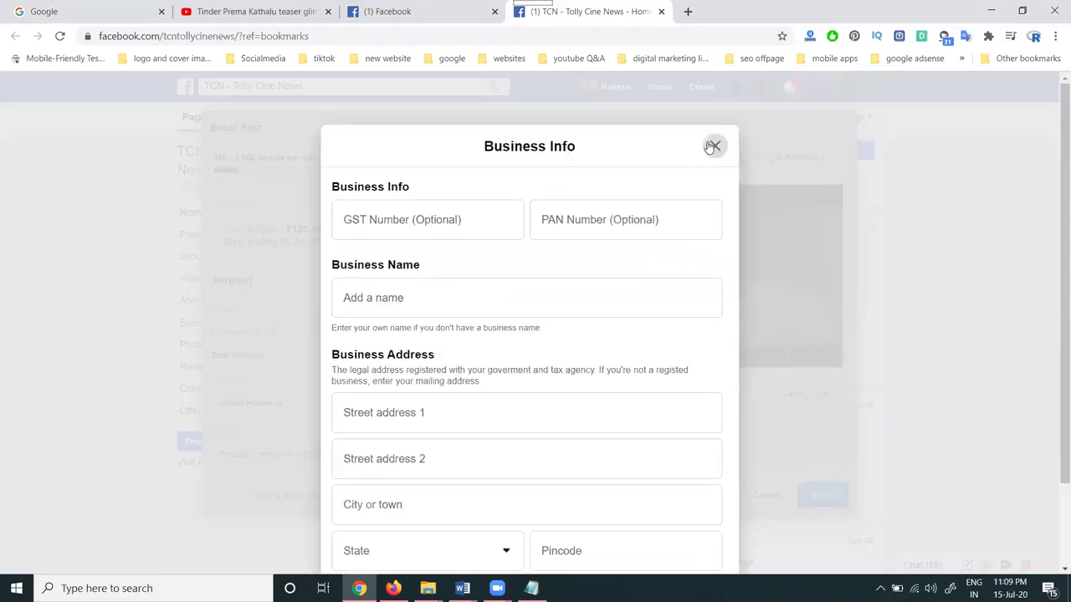
- Fill the business city from the saved address, set the state to Telangana, and save
scroll(562, 284, "down", 2)
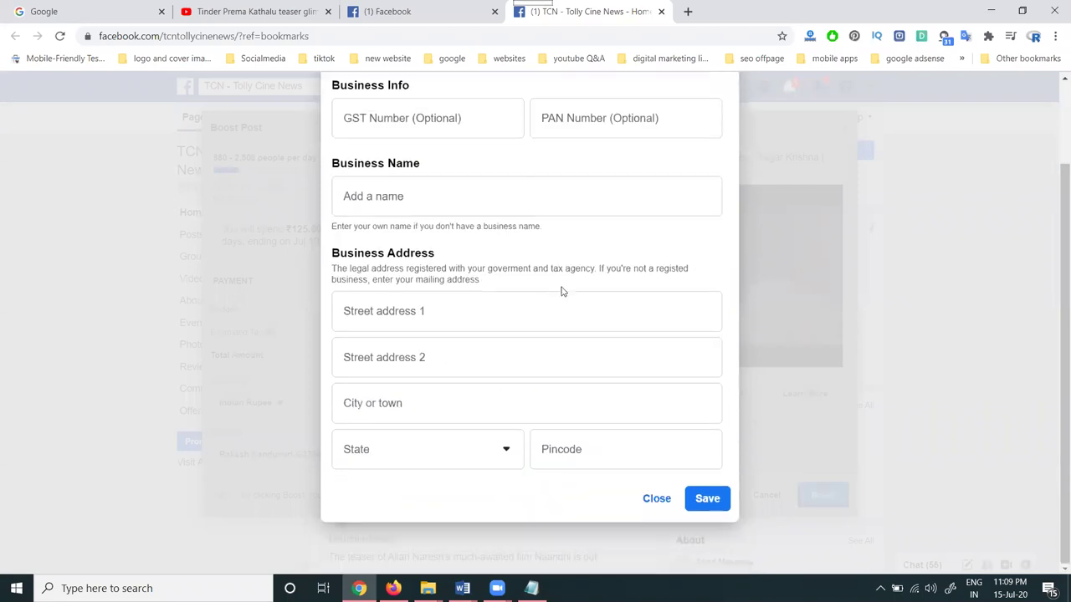
left_click(449, 410)
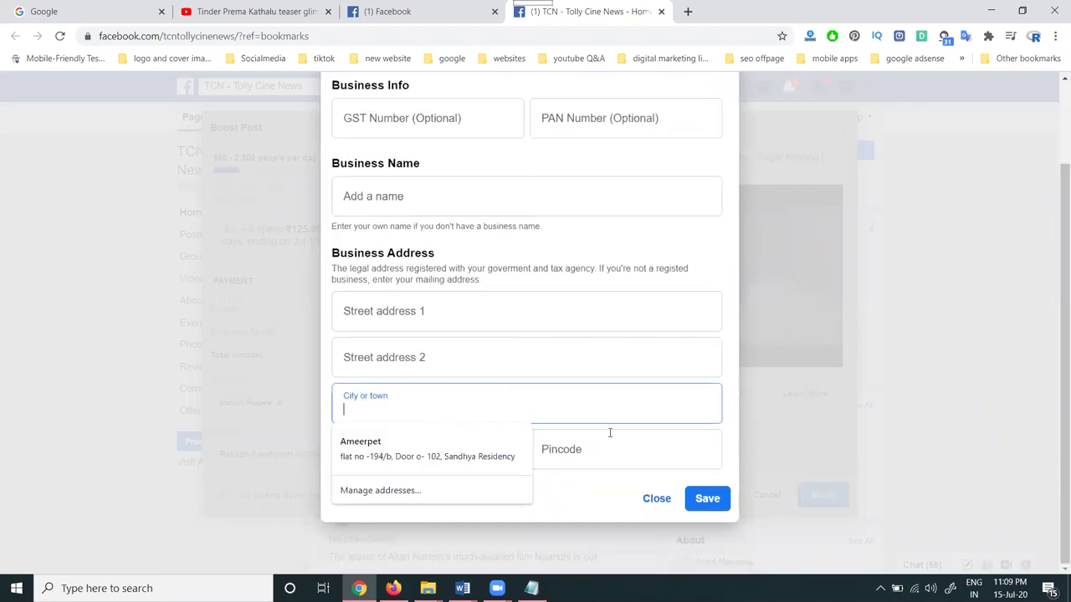
left_click(438, 449)
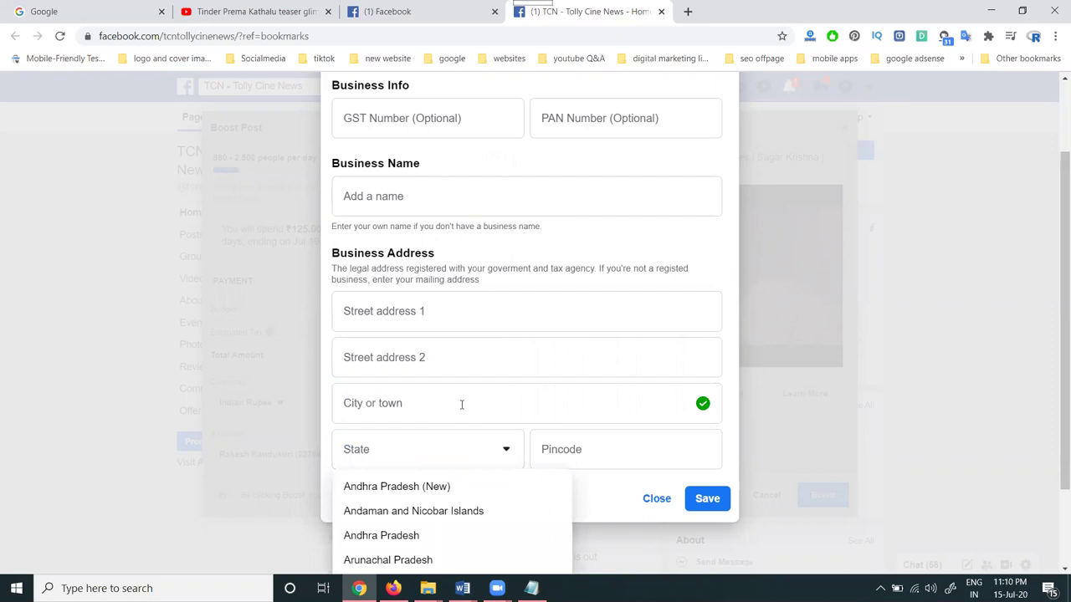
scroll(452, 415, "down", 8)
scroll(446, 413, "down", 5)
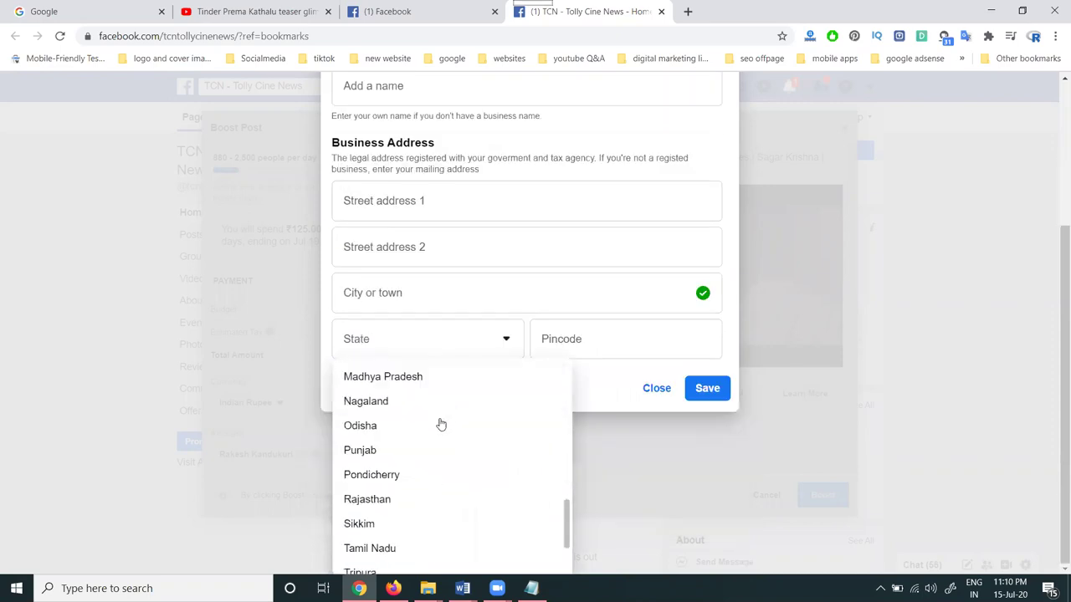
left_click(396, 510)
left_click(699, 504)
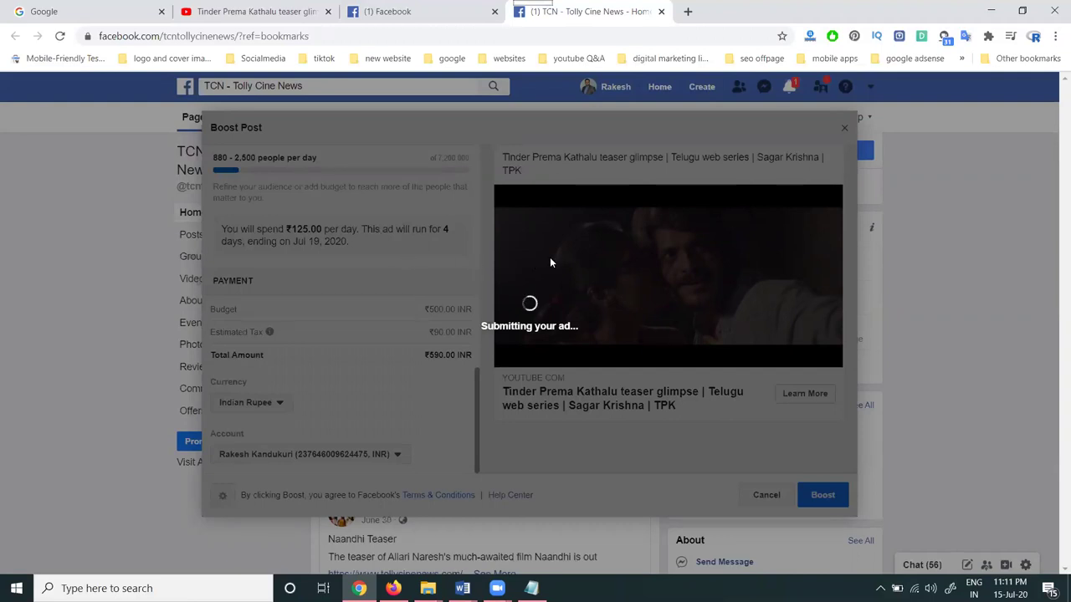
- Open your own YouTube channel page in a new tab, then return to the TCN Facebook tab
left_click(687, 12)
type("y")
key("Return")
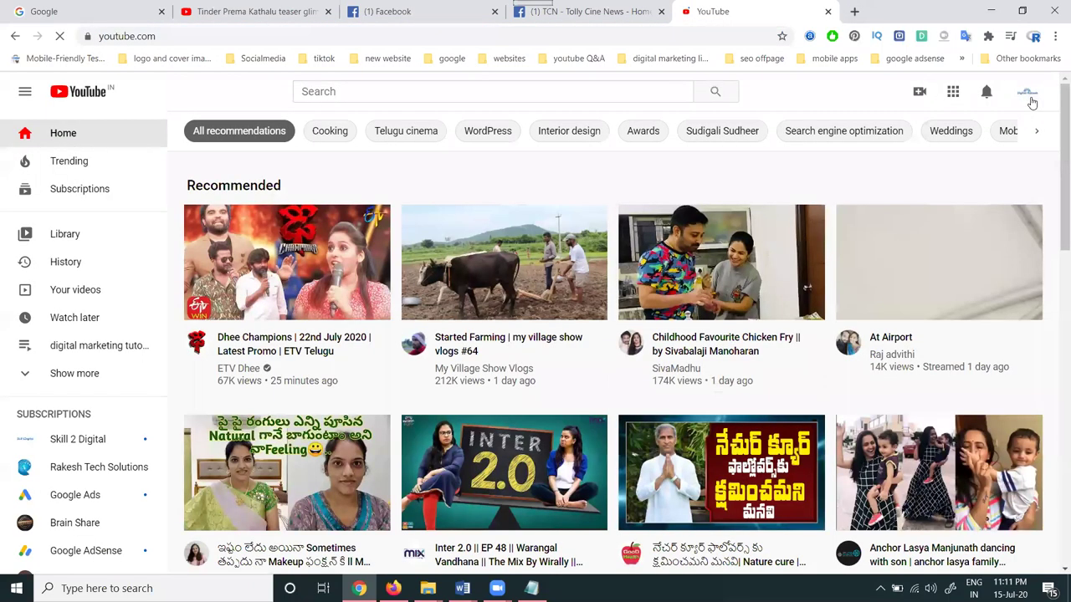
left_click(1032, 102)
left_click(943, 153)
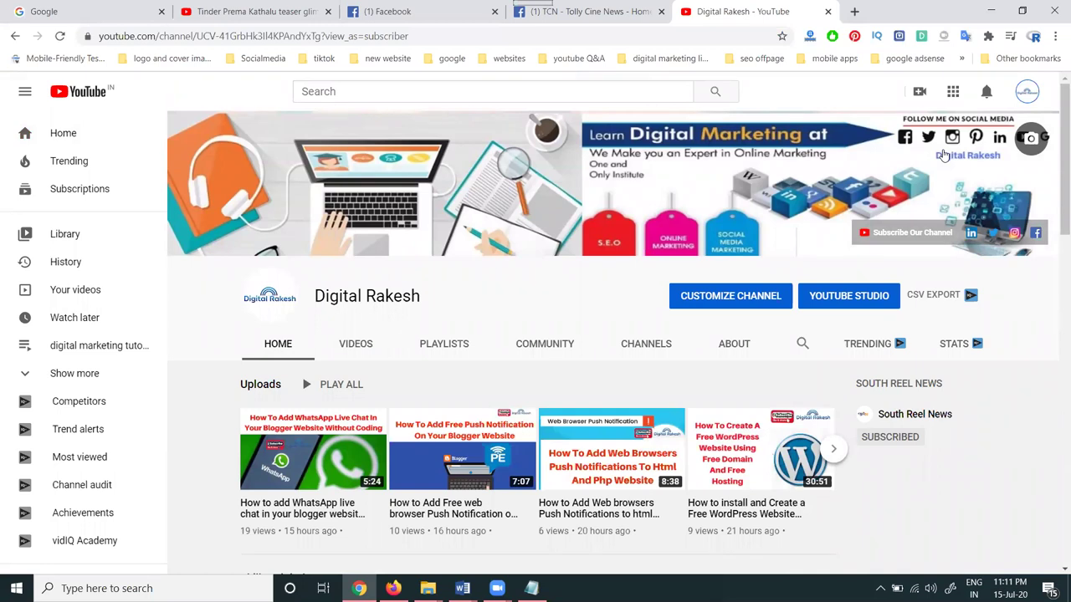
left_click(597, 14)
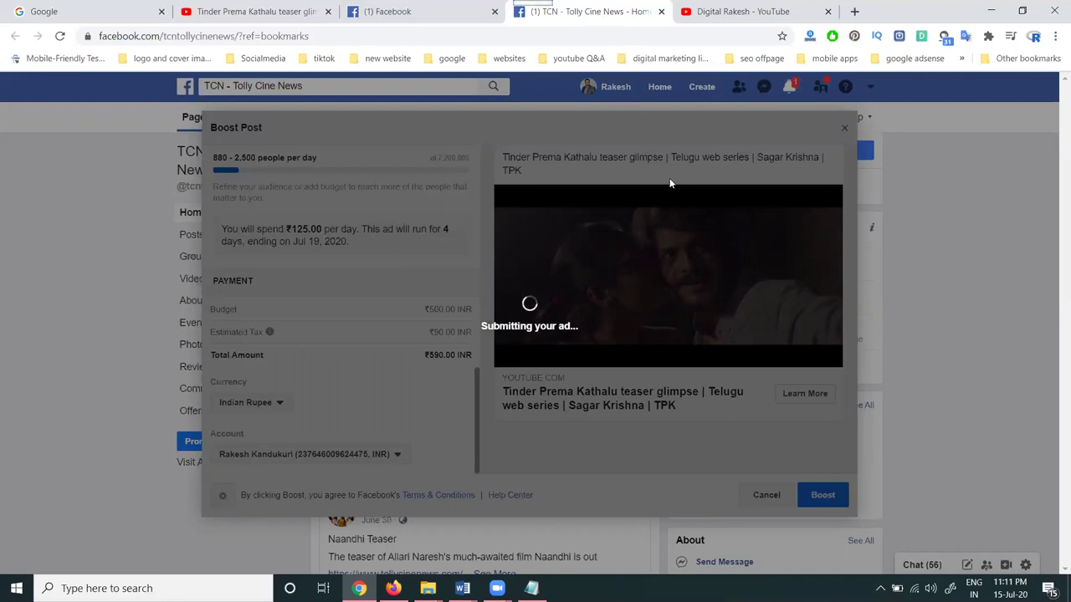
- Load facebook.com/manage in a new tab and view the first ad account's Account Overview
left_click(857, 13)
type("fa")
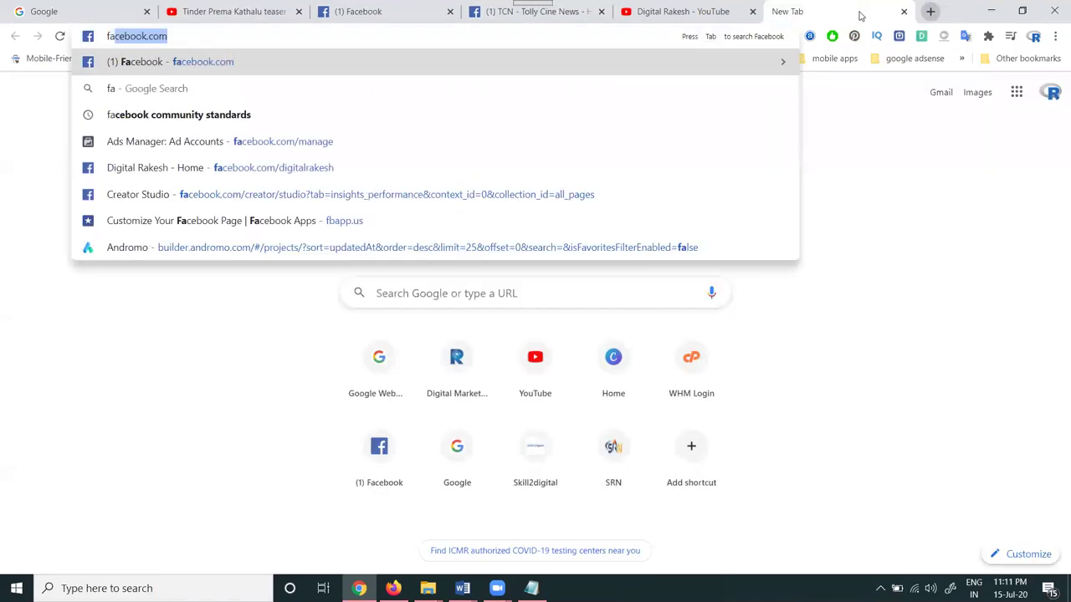
key("Right")
type("/")
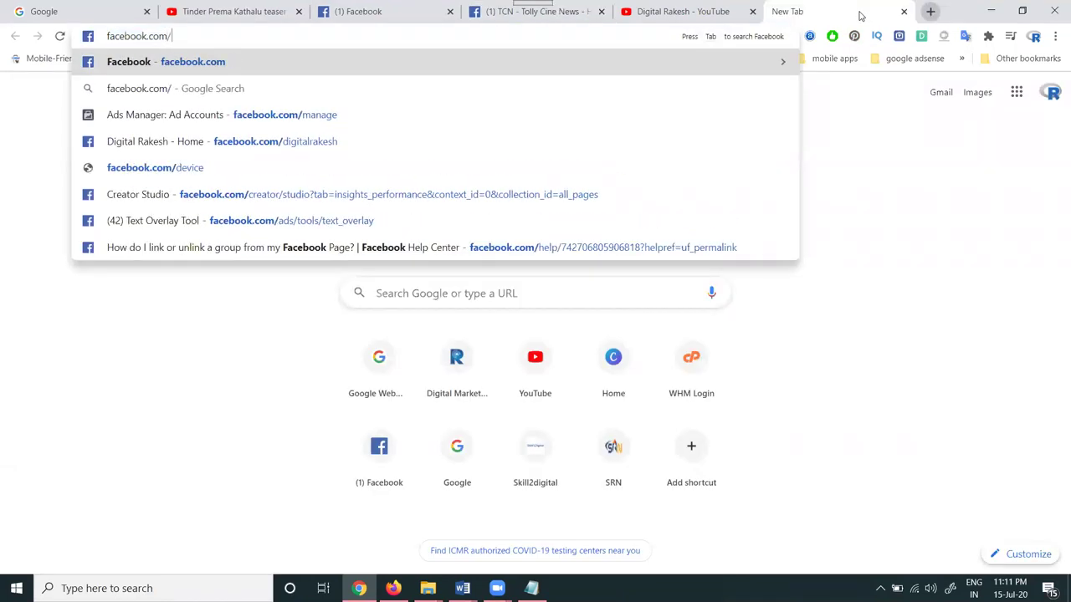
type("ma")
key("Return")
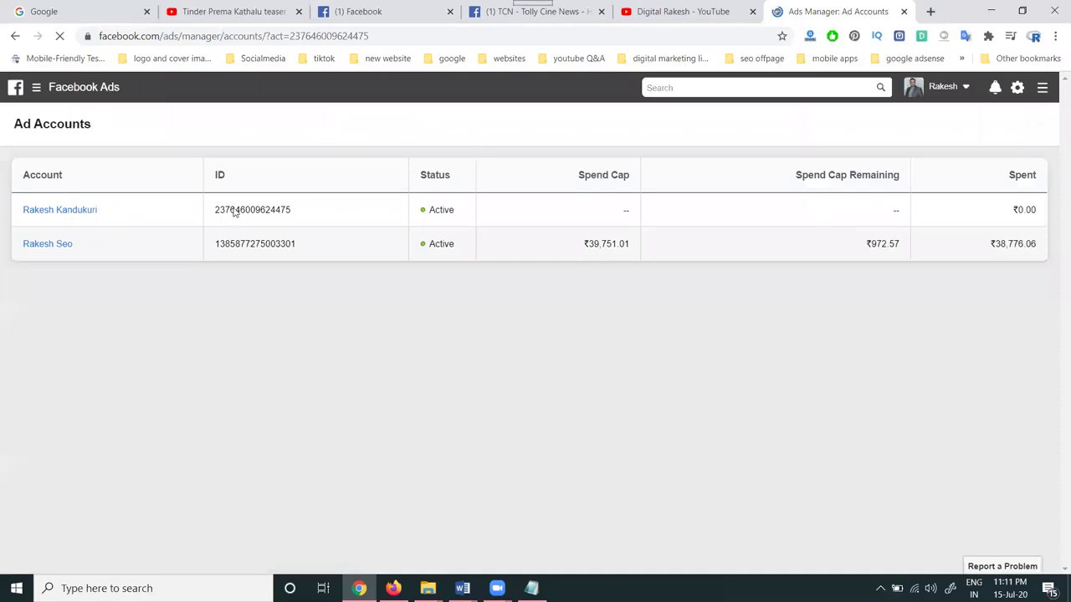
left_click(84, 216)
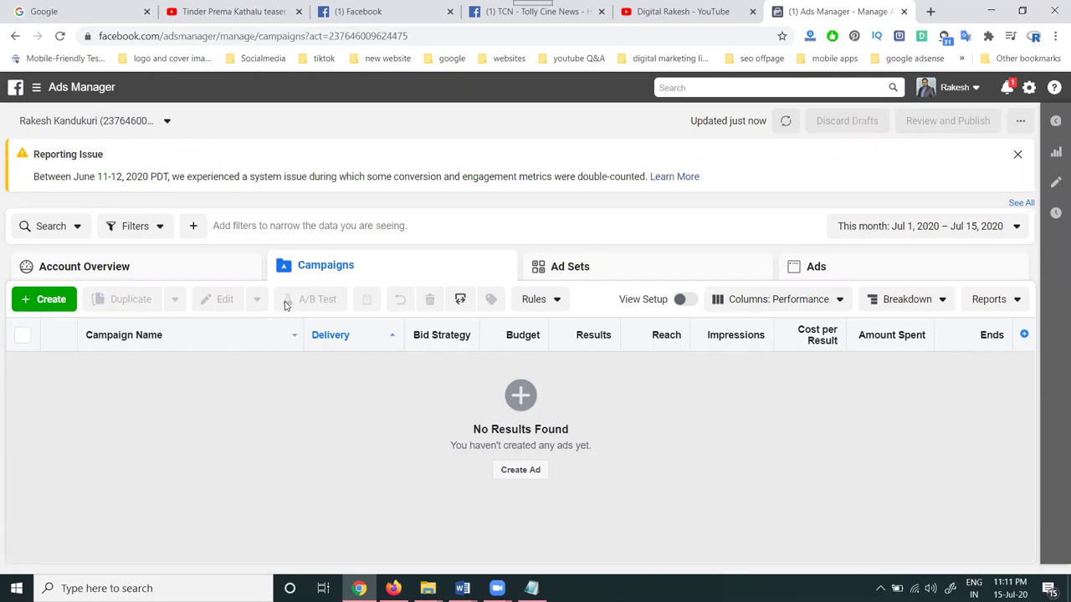
left_click(180, 265)
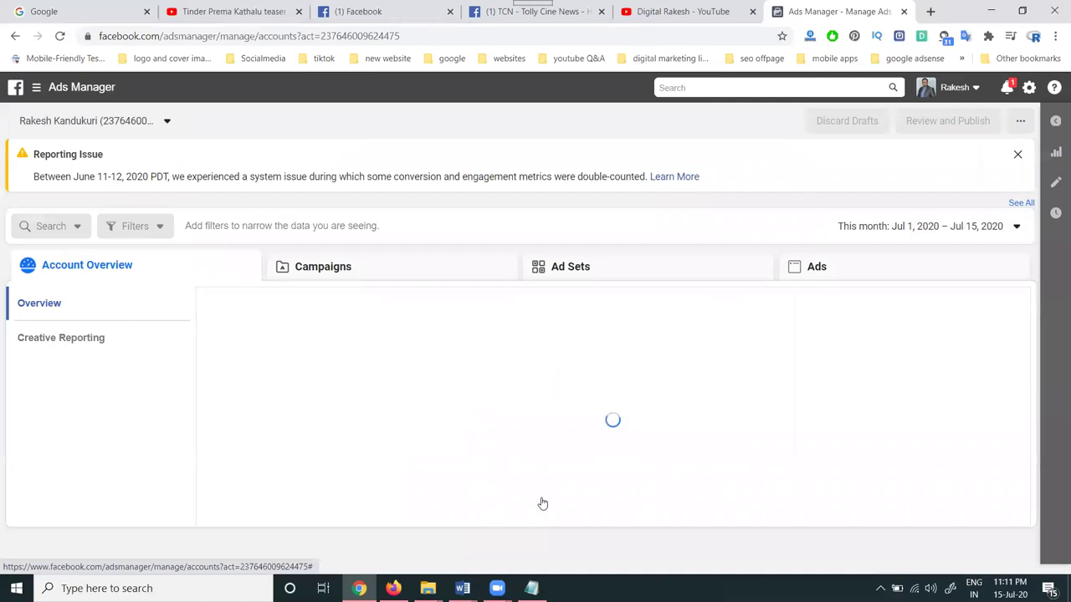